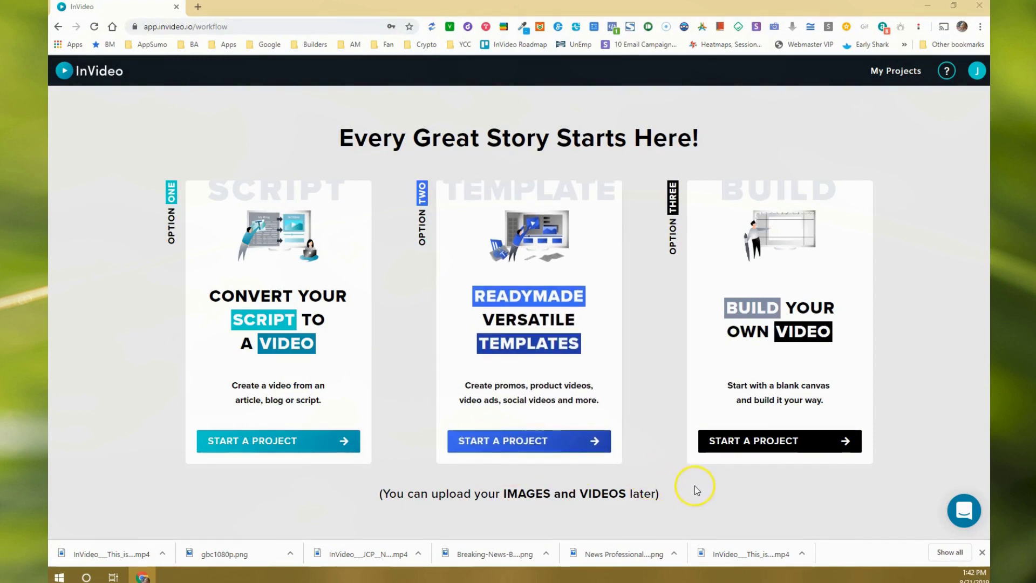
- Start a blank-canvas project in the 16:9 YouTube & Facebook format
left_click(761, 438)
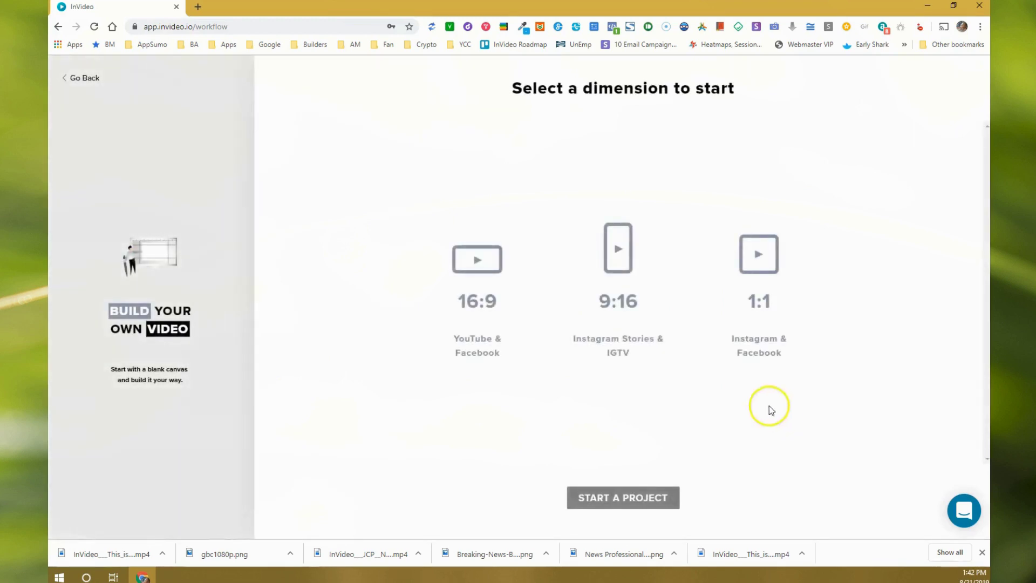
left_click(504, 257)
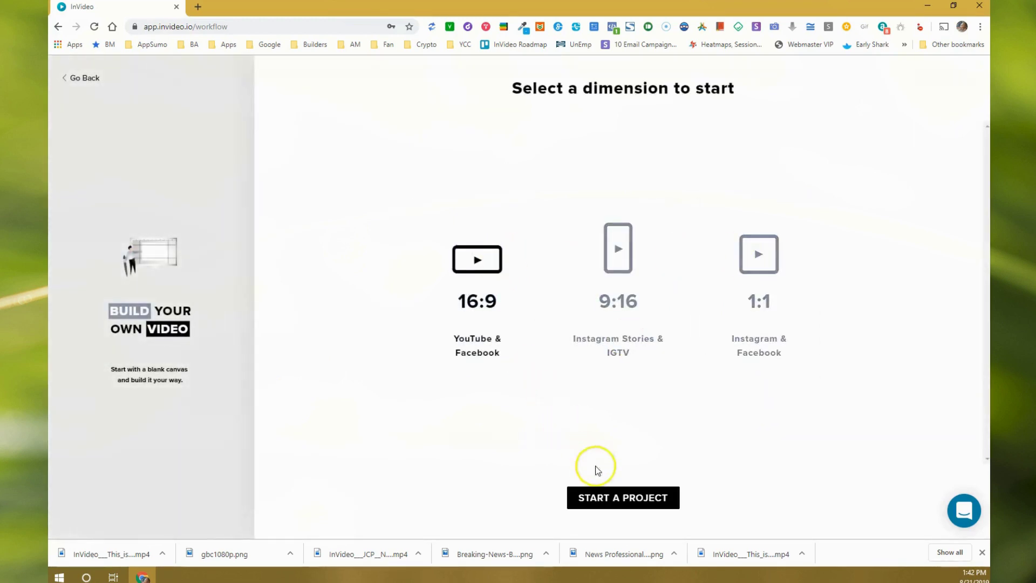
left_click(623, 498)
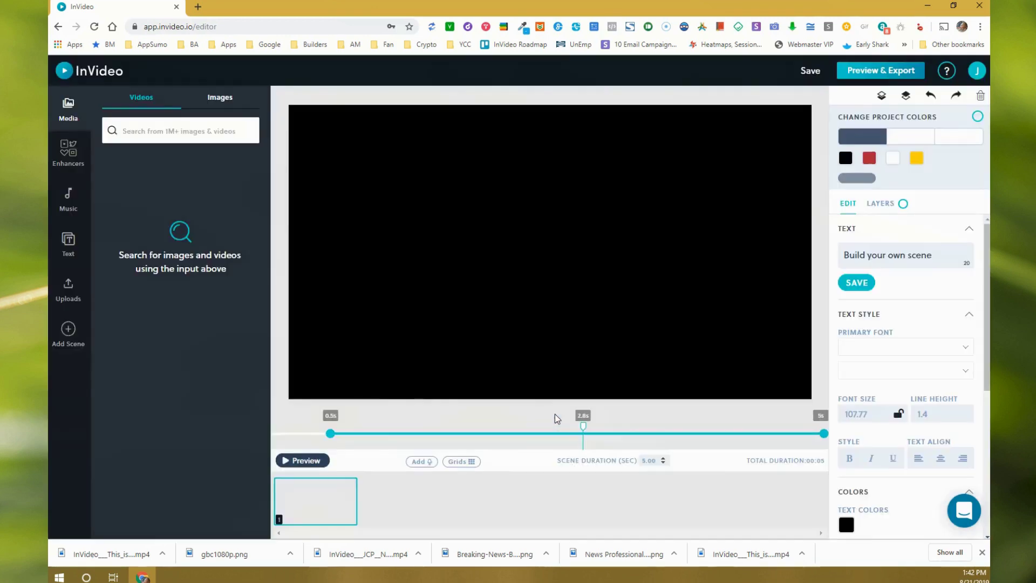
- Drag the uploaded screen recording onto the canvas as background and delete the logo overlay
left_click(435, 304)
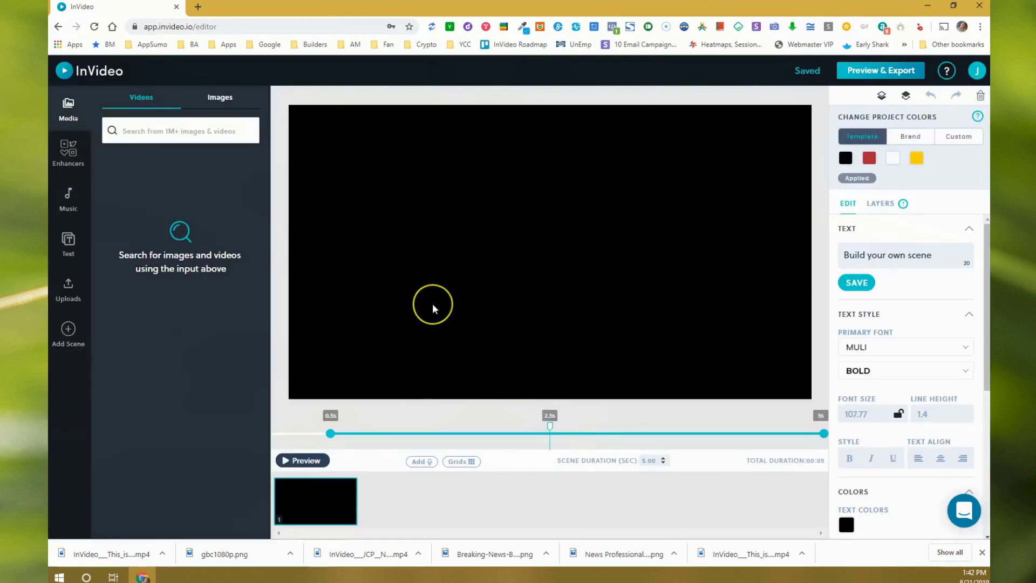
left_click(395, 303)
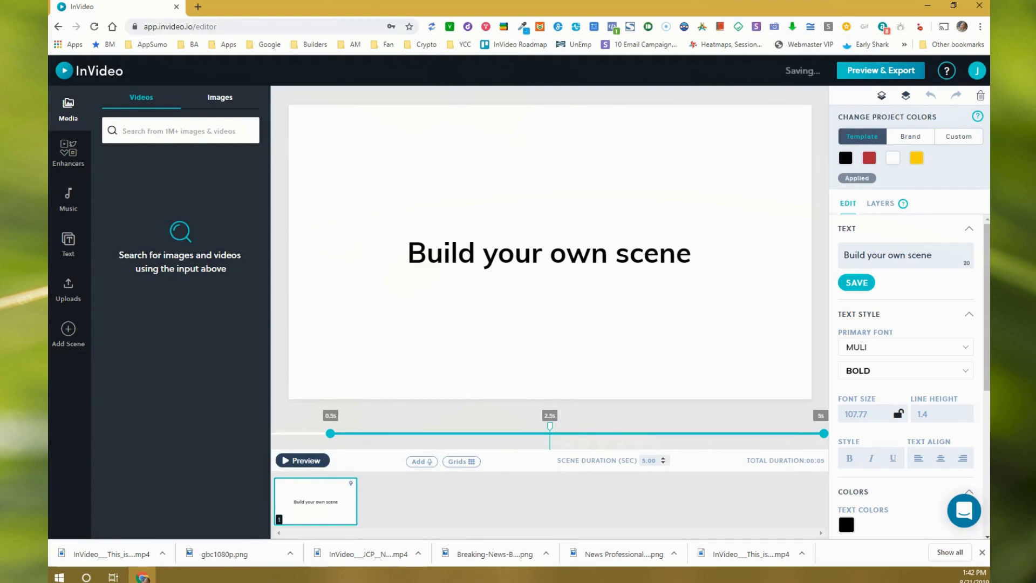
left_click(67, 293)
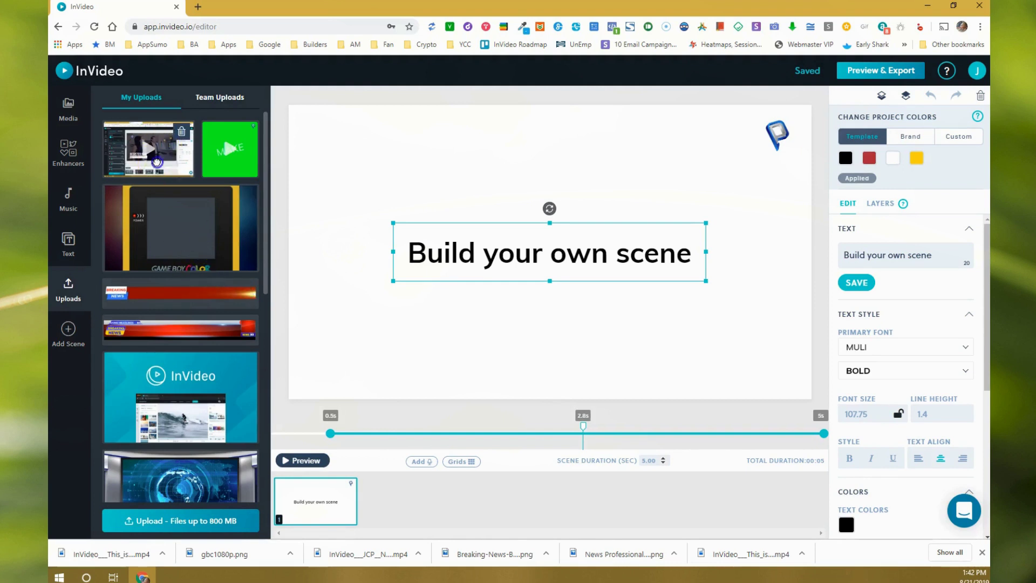
left_click_drag(156, 162, 415, 175)
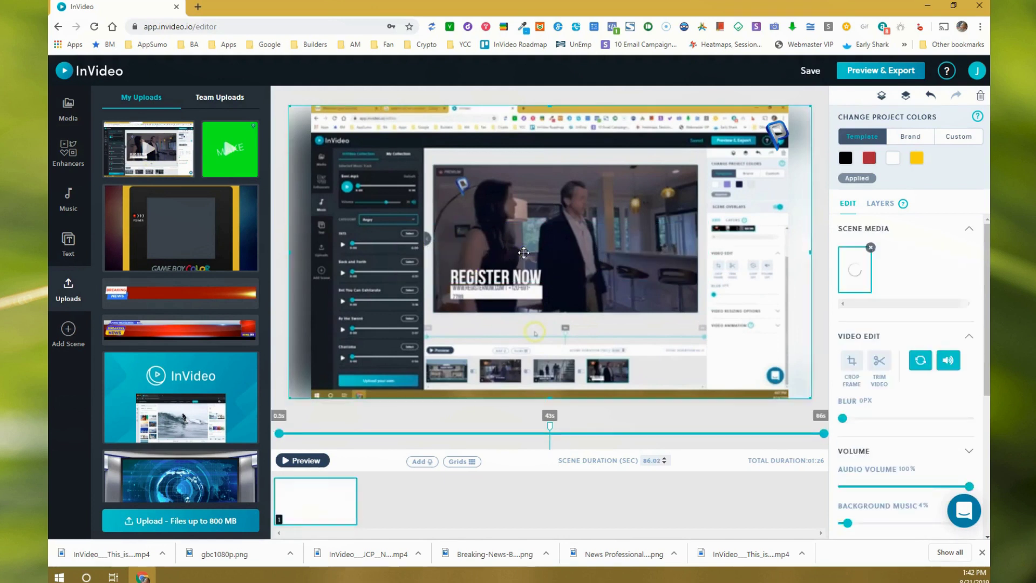
left_click(779, 131)
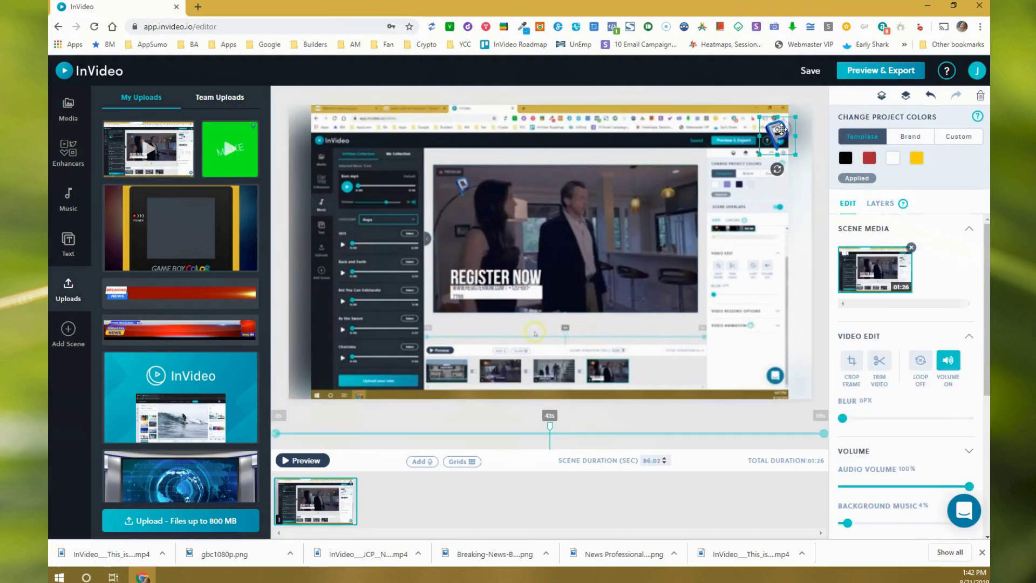
key("Delete")
left_click(573, 342)
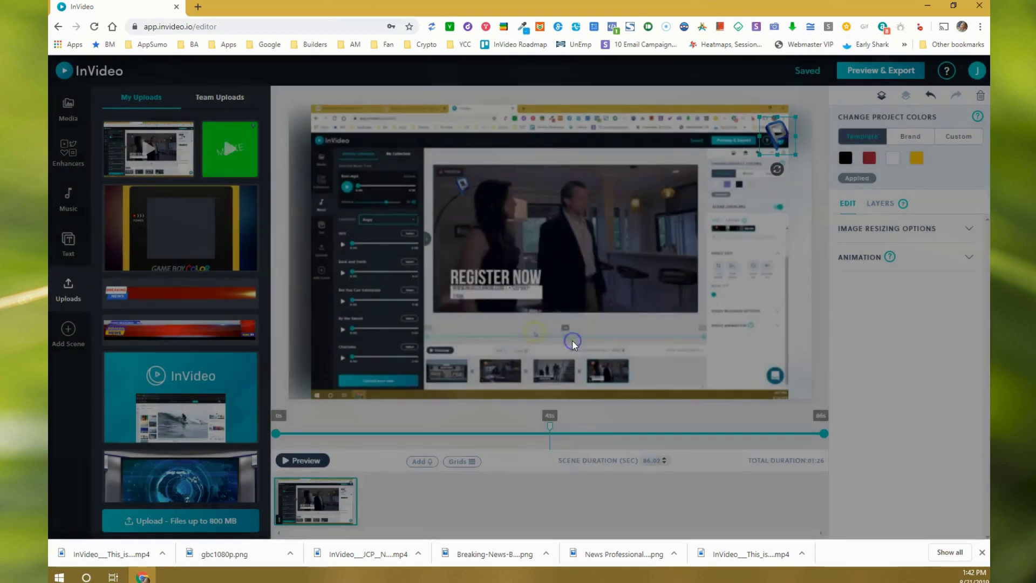
- Set the background video's resizing option to Crop To Screen
left_click(536, 224)
scroll(879, 441, "down", 2)
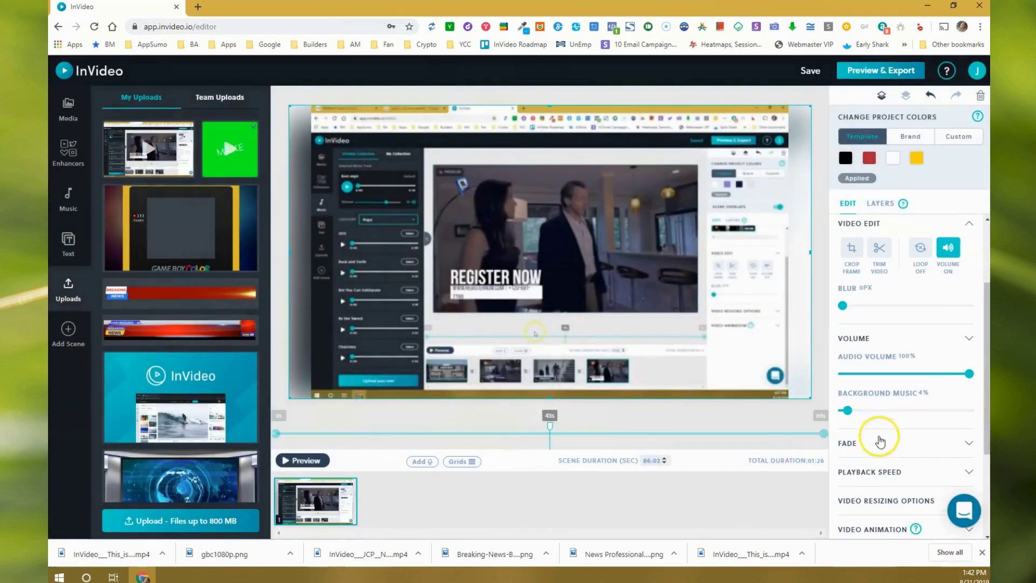
left_click(863, 500)
scroll(875, 481, "down", 3)
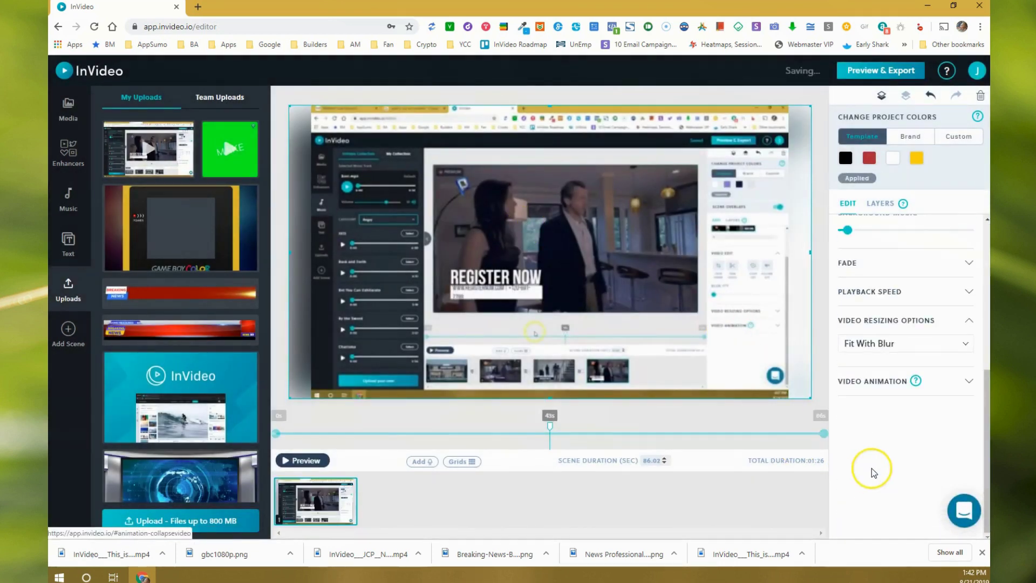
left_click(885, 343)
left_click(869, 408)
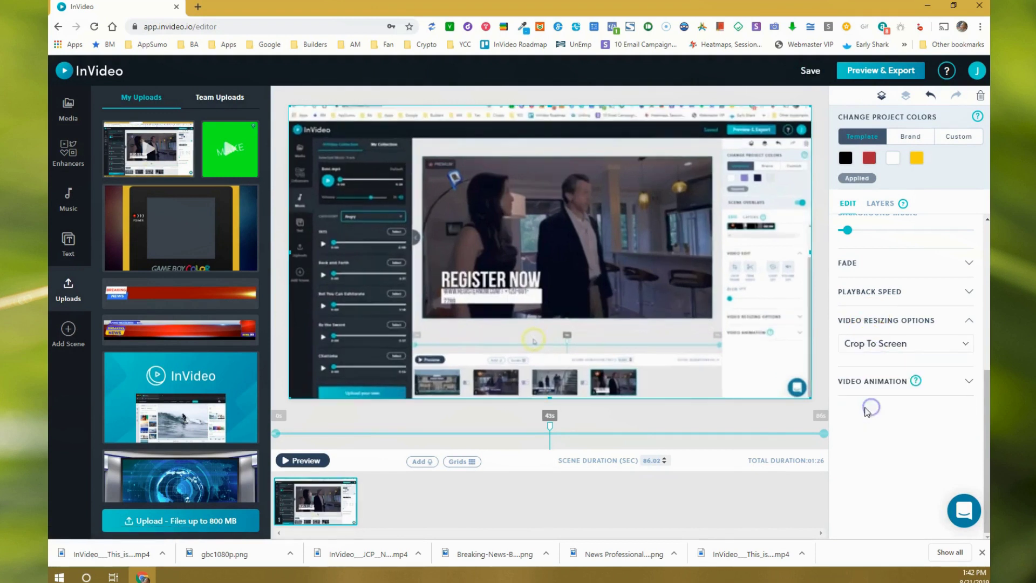
- Play a preview of the scene, then stop it and return to editing
left_click(310, 461)
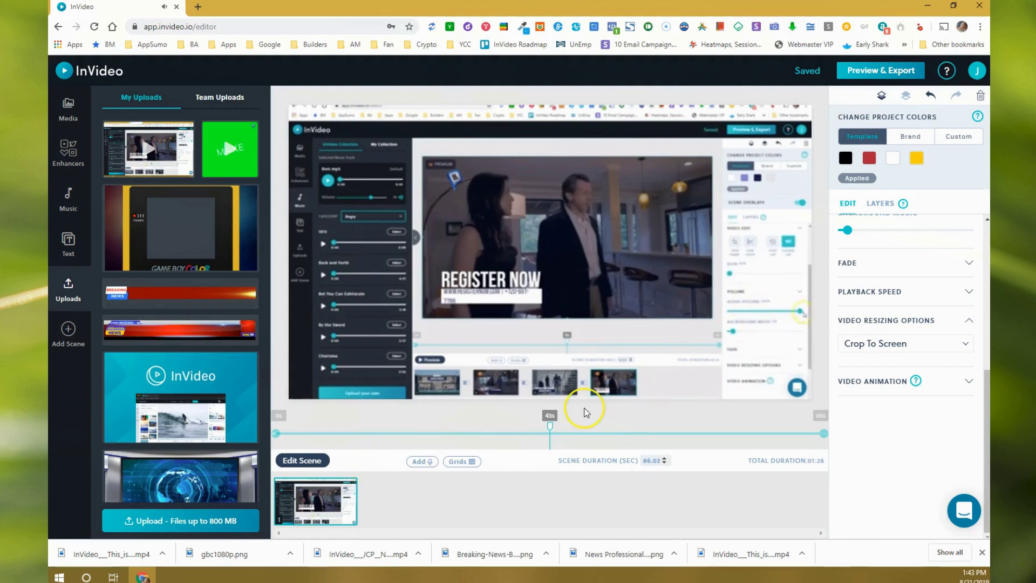
left_click(303, 462)
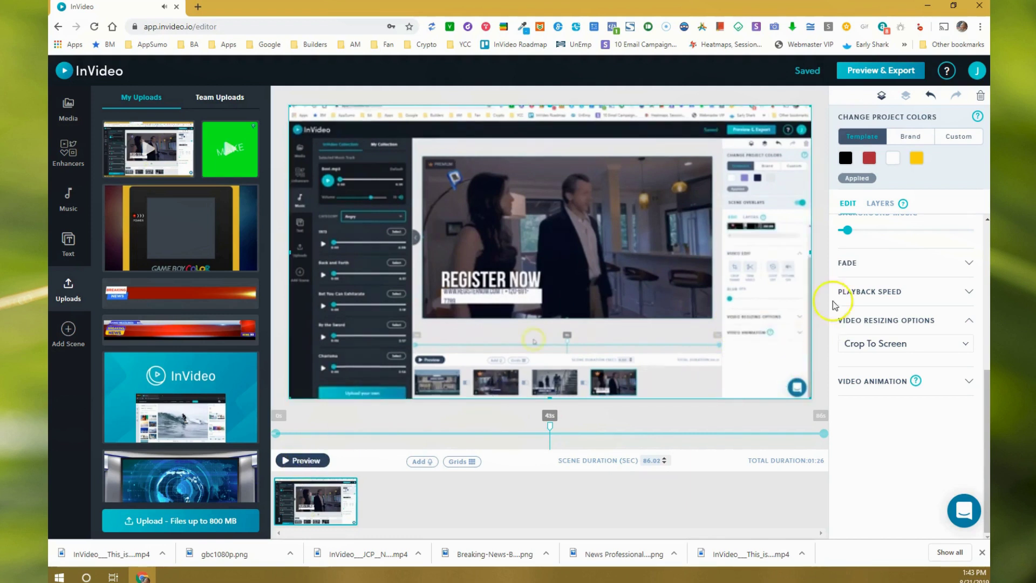
scroll(867, 232, "up", 5)
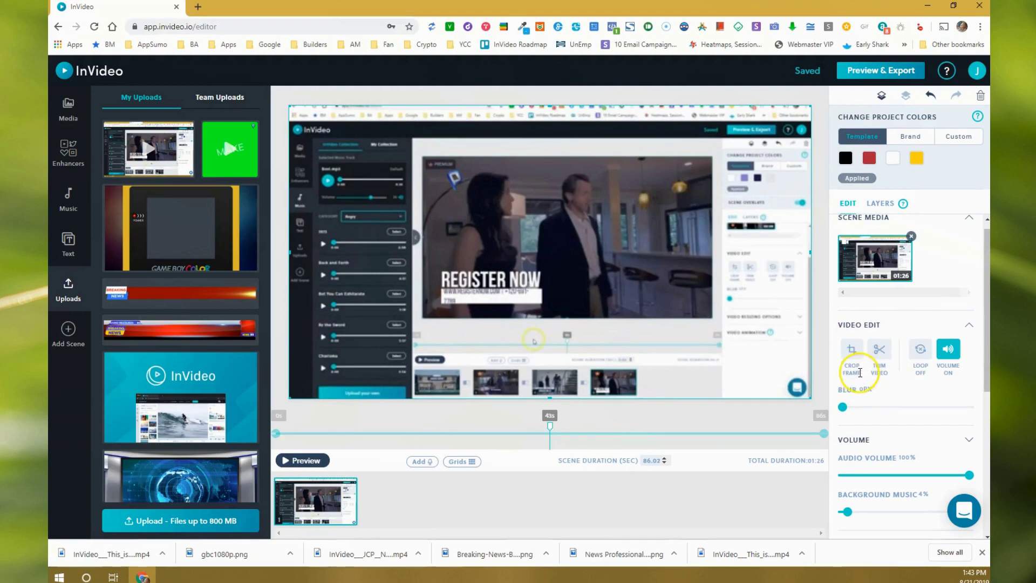
left_click(882, 354)
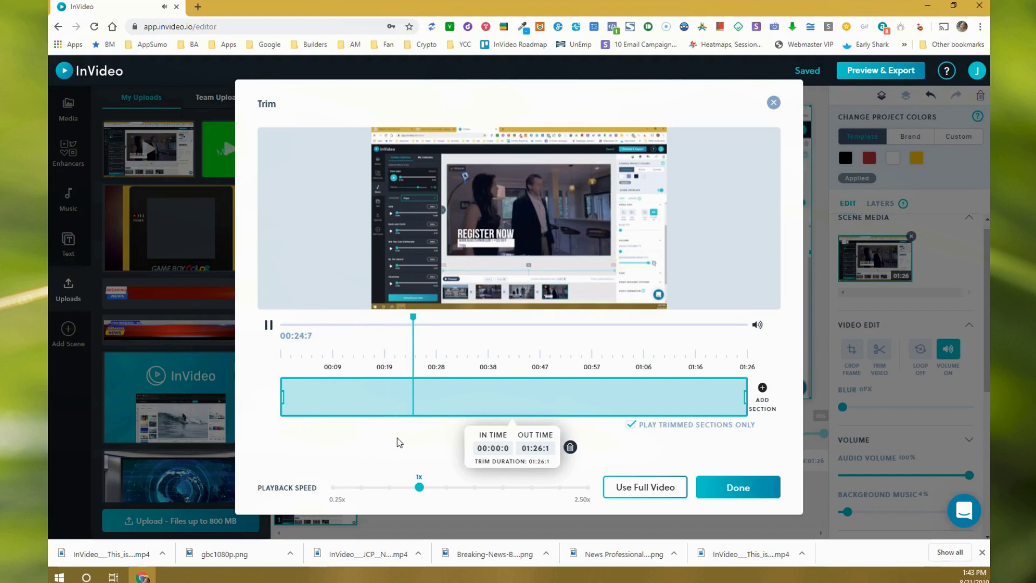
left_click(408, 415)
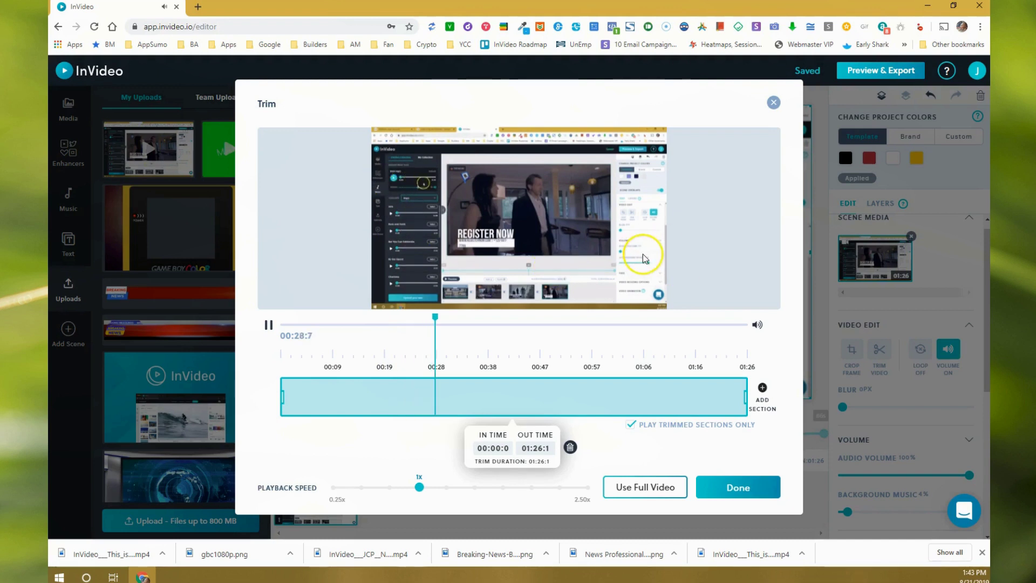
left_click(268, 324)
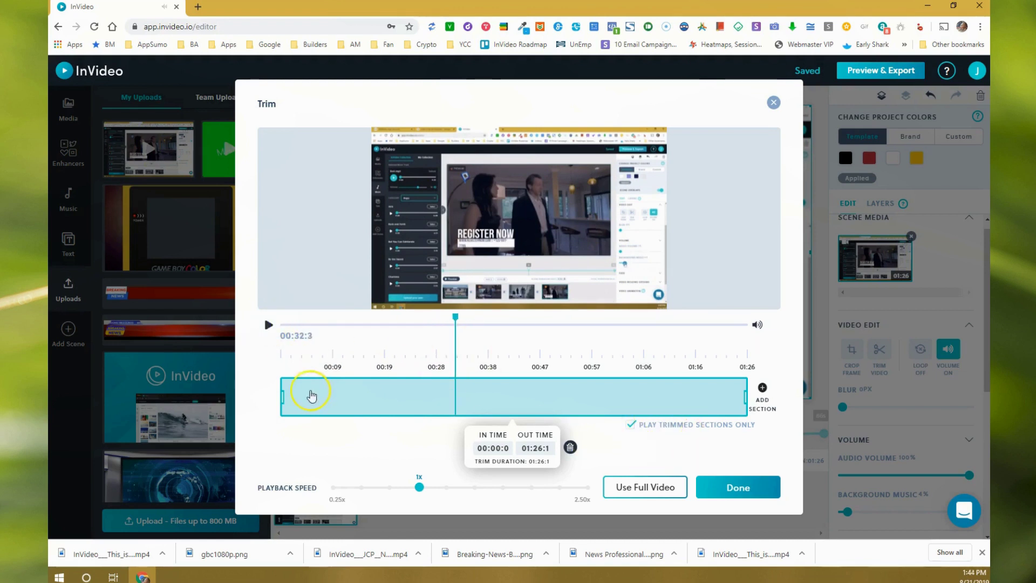
- Trim the clip to In Time 00:09:0 and Out Time 00:25:0, play it back, and apply
left_click_drag(281, 397, 332, 395)
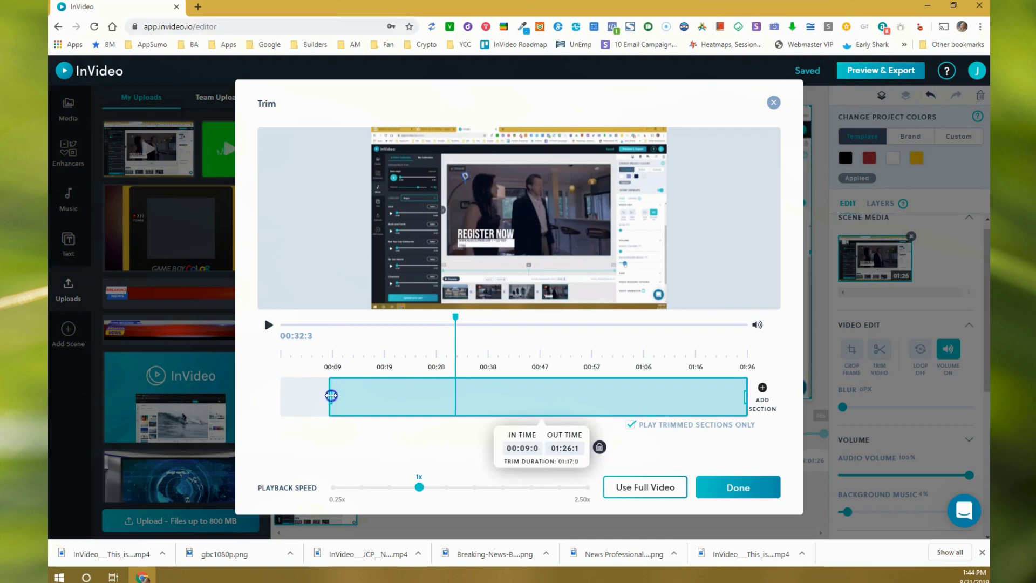
left_click(330, 375)
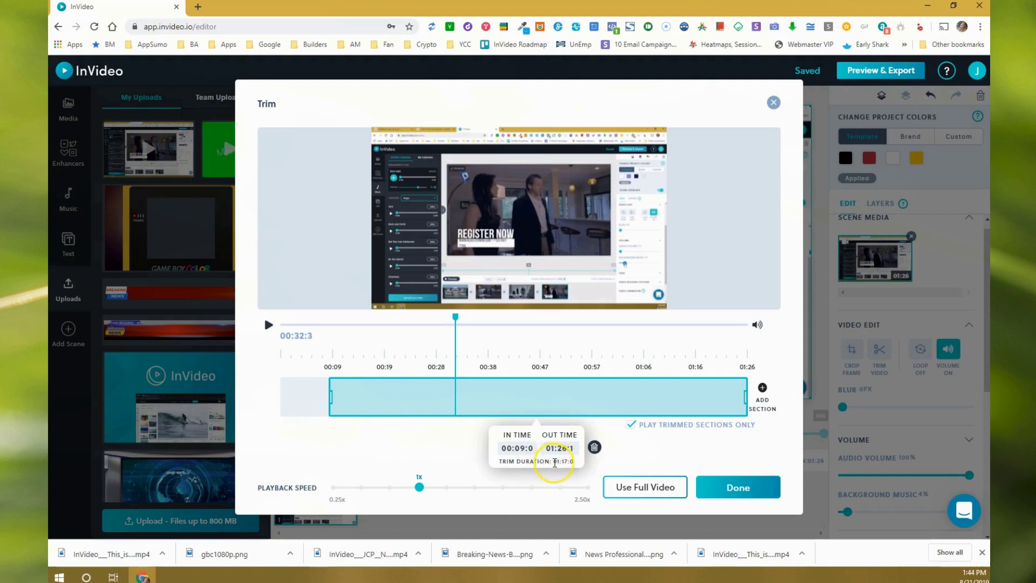
left_click_drag(747, 397, 417, 399)
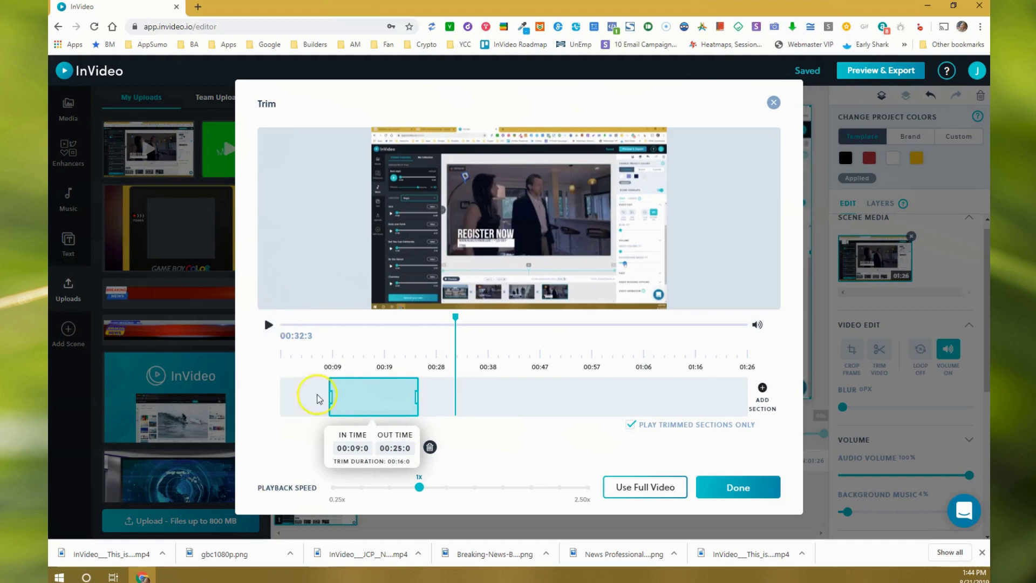
left_click(267, 325)
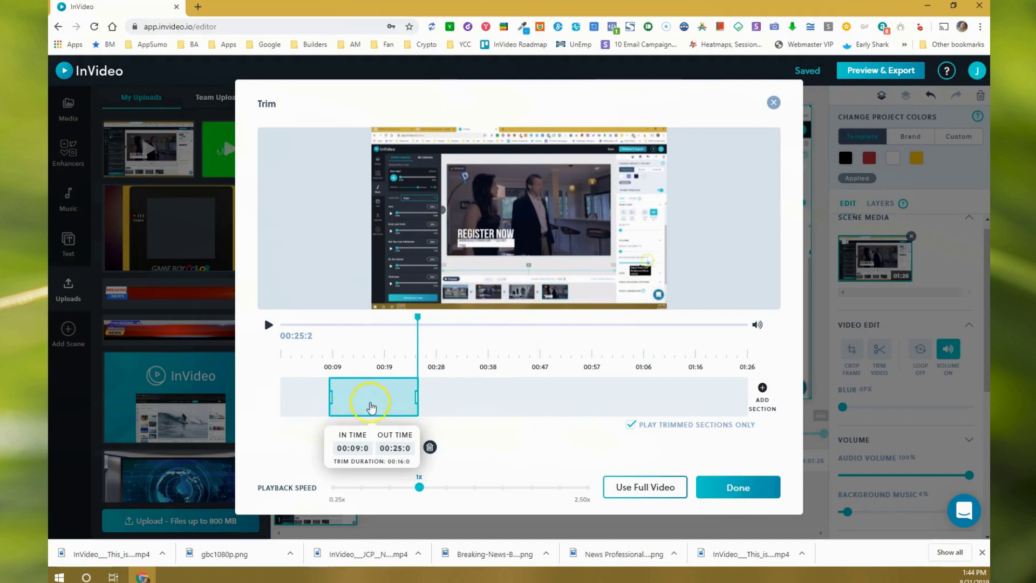
left_click(740, 487)
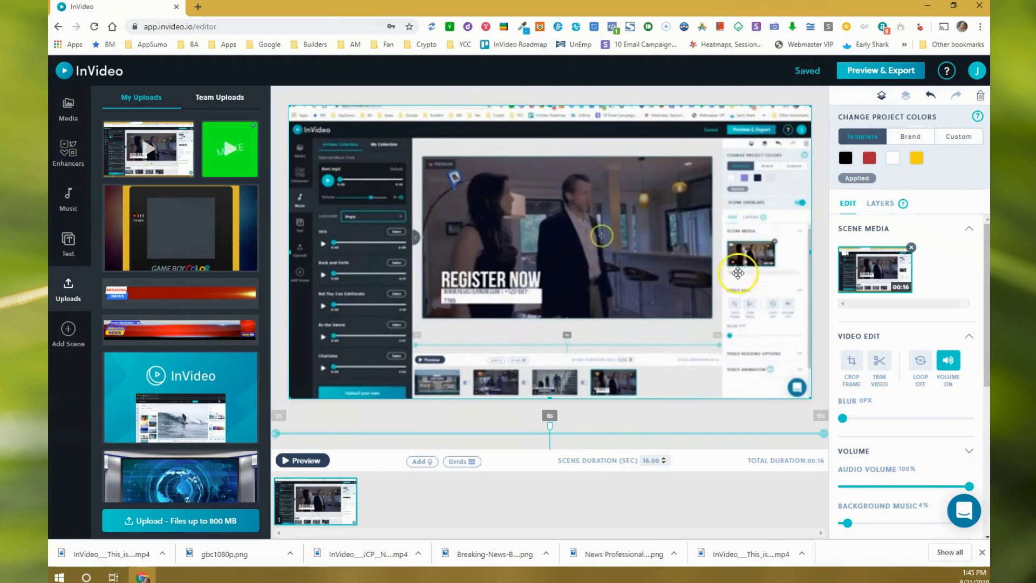
- Open the video's crop view and position the crop box over the right-hand panel area
left_click(852, 362)
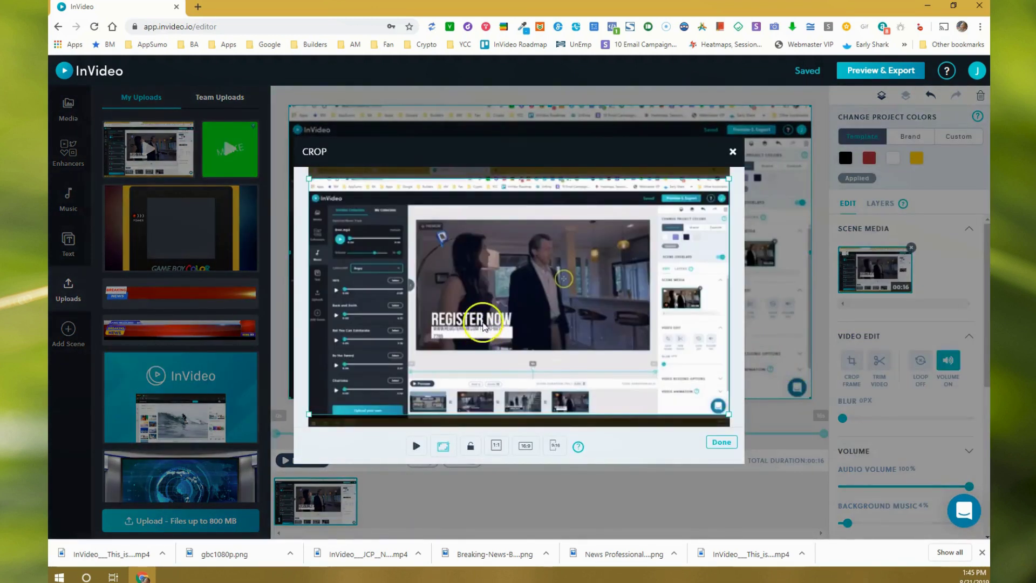
left_click_drag(454, 294, 459, 272)
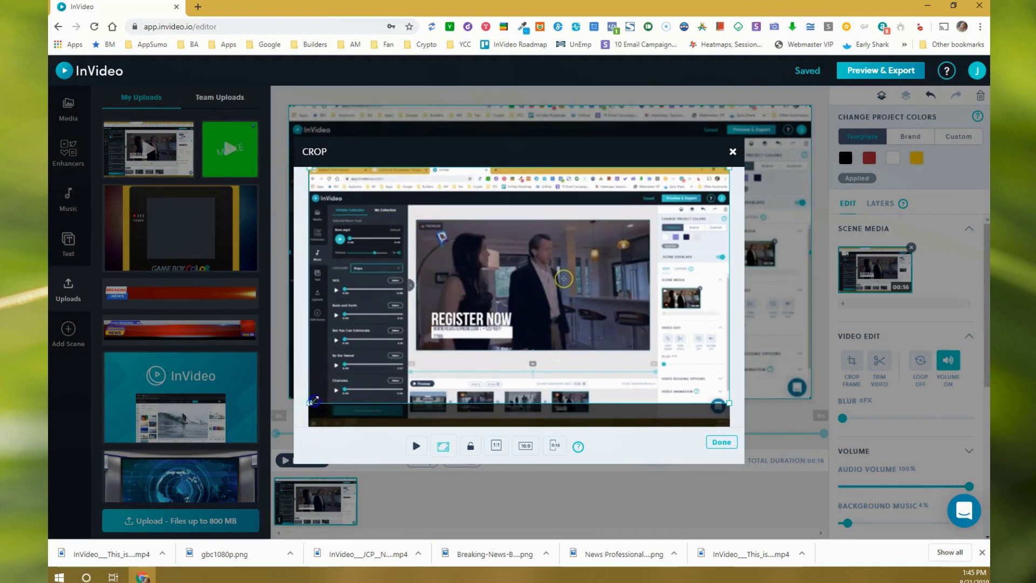
left_click_drag(426, 419, 485, 357)
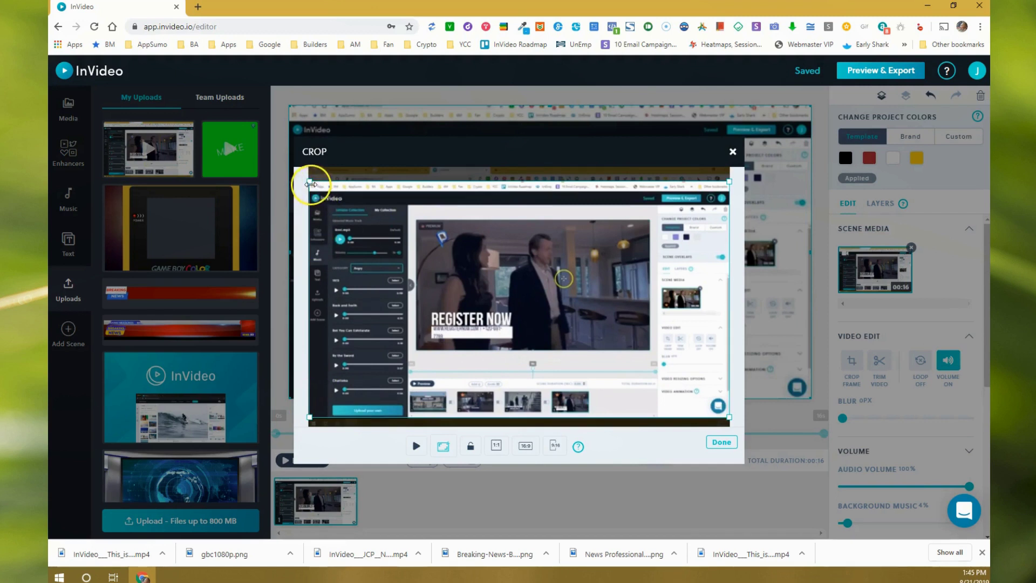
left_click_drag(311, 183, 507, 324)
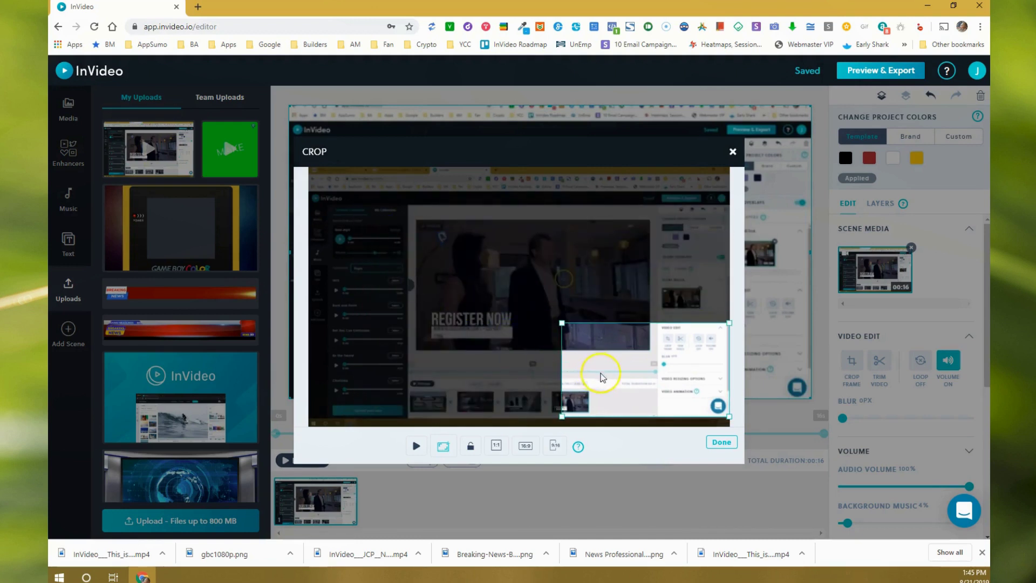
left_click_drag(603, 376, 609, 332)
left_click(471, 451)
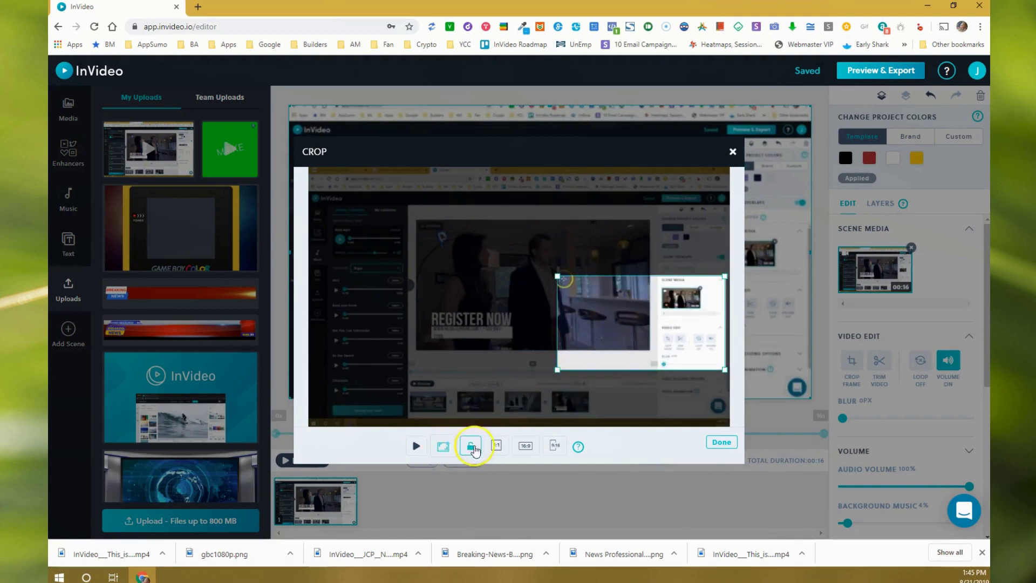
- Unlock the aspect ratio, resize the crop box around the editor panel, and apply the crop
left_click(471, 453)
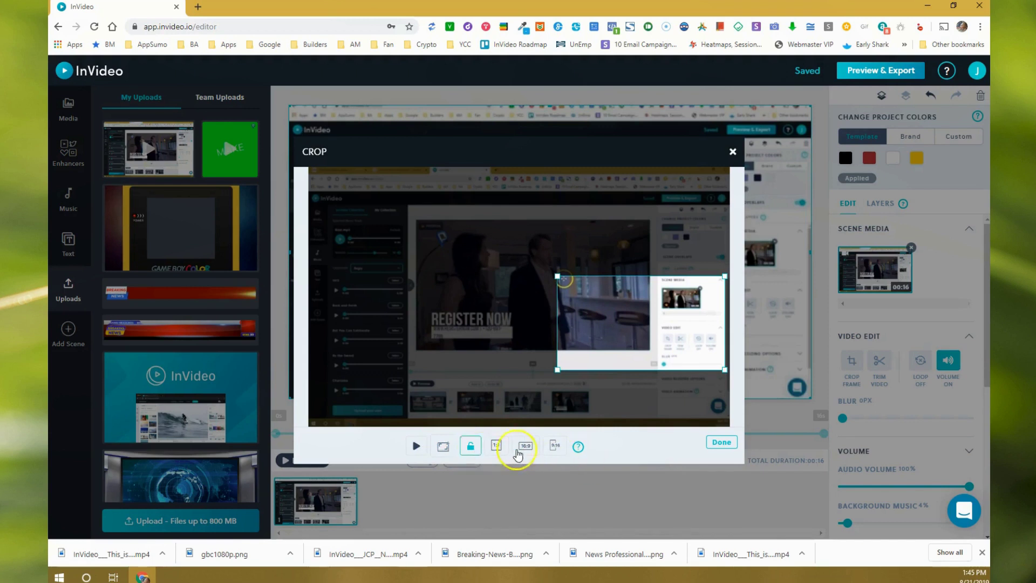
left_click(469, 449)
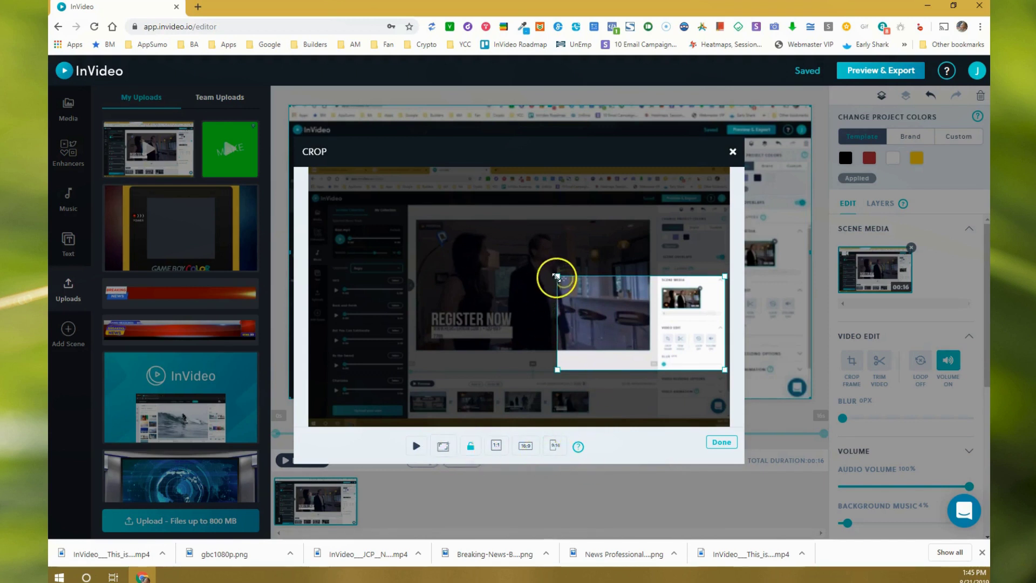
left_click_drag(557, 277, 624, 256)
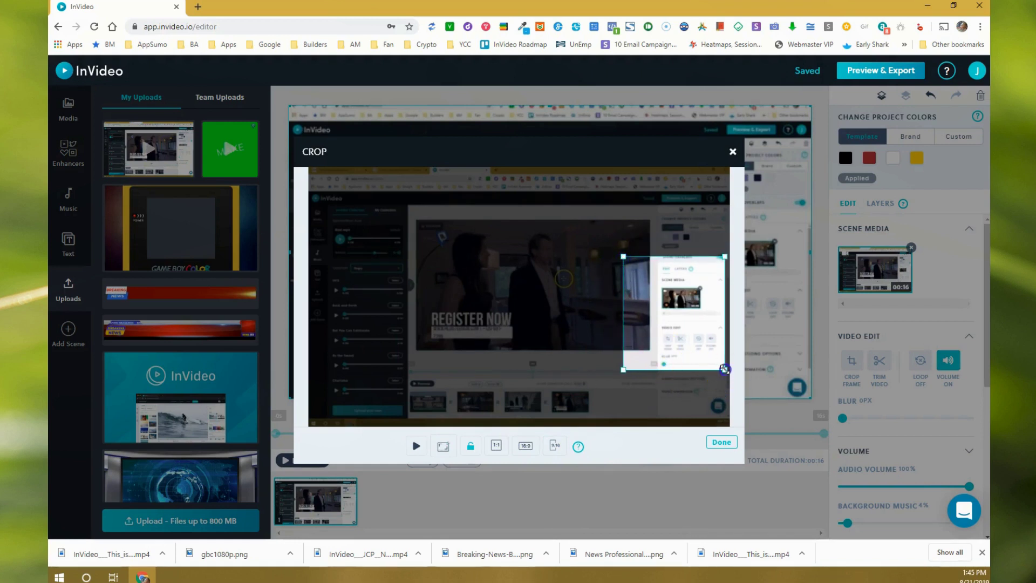
left_click_drag(725, 369, 731, 399)
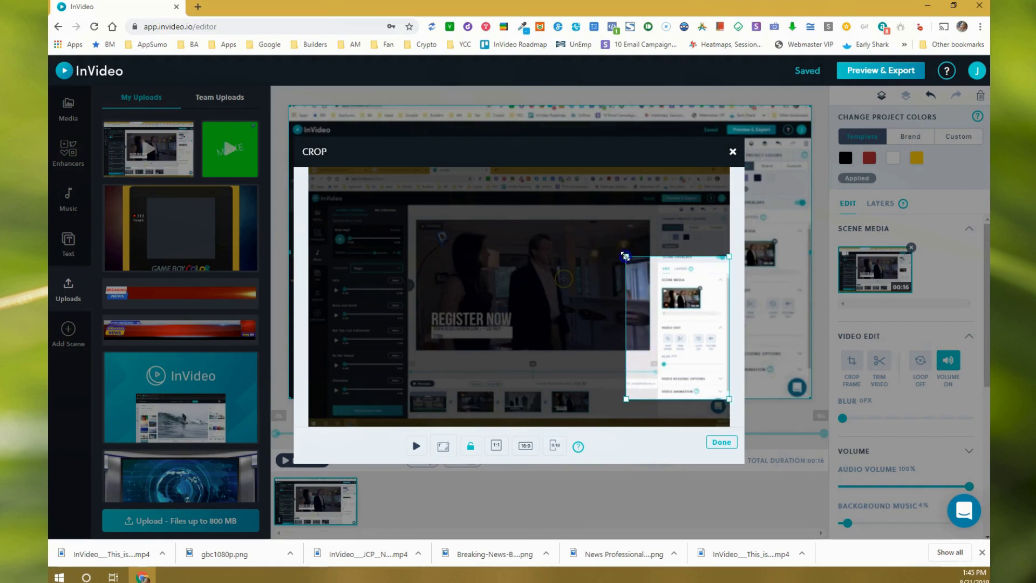
left_click_drag(672, 300, 683, 313)
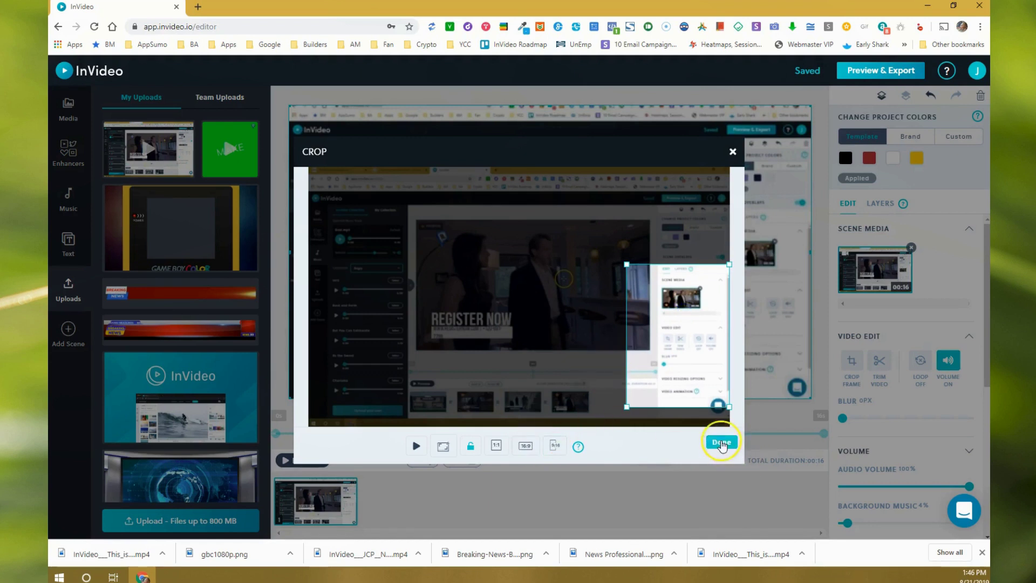
left_click(722, 442)
left_click(718, 444)
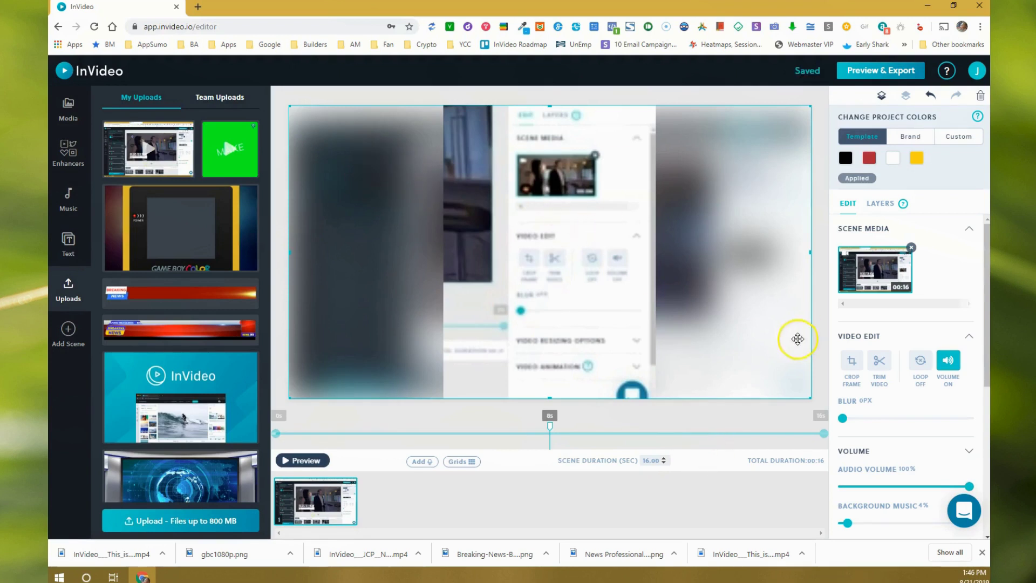
scroll(915, 484, "down", 3)
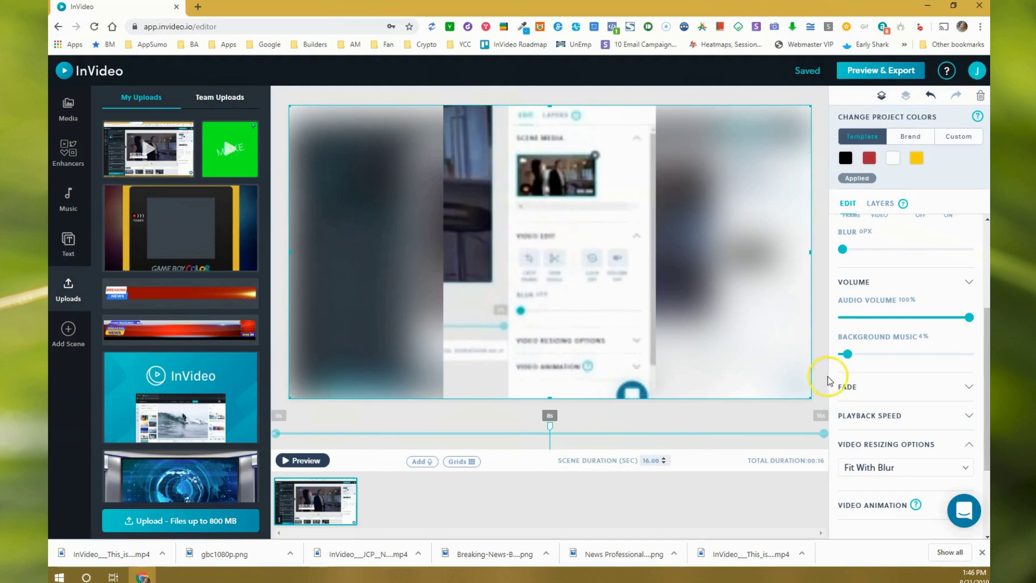
- Set resizing to Fit With Transparent and shrink the clip into a small box on the right
left_click(882, 444)
scroll(883, 464, "down", 2)
left_click(866, 343)
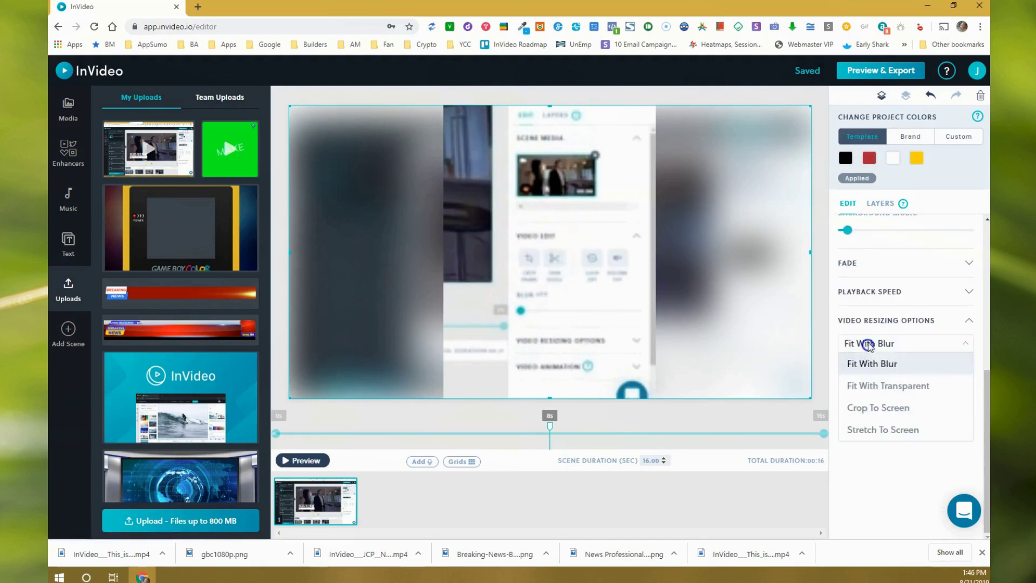
left_click(879, 384)
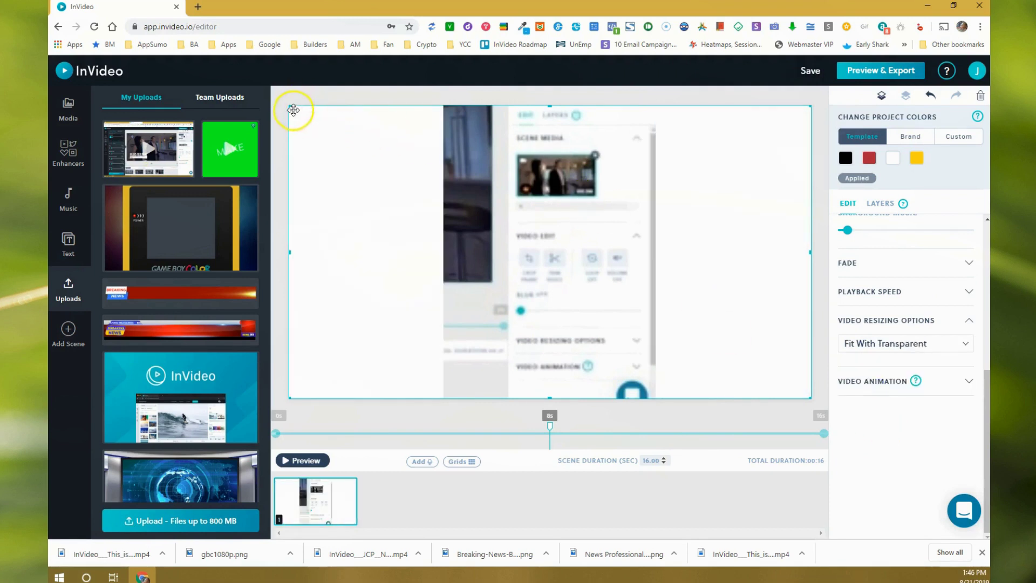
left_click_drag(290, 106, 668, 183)
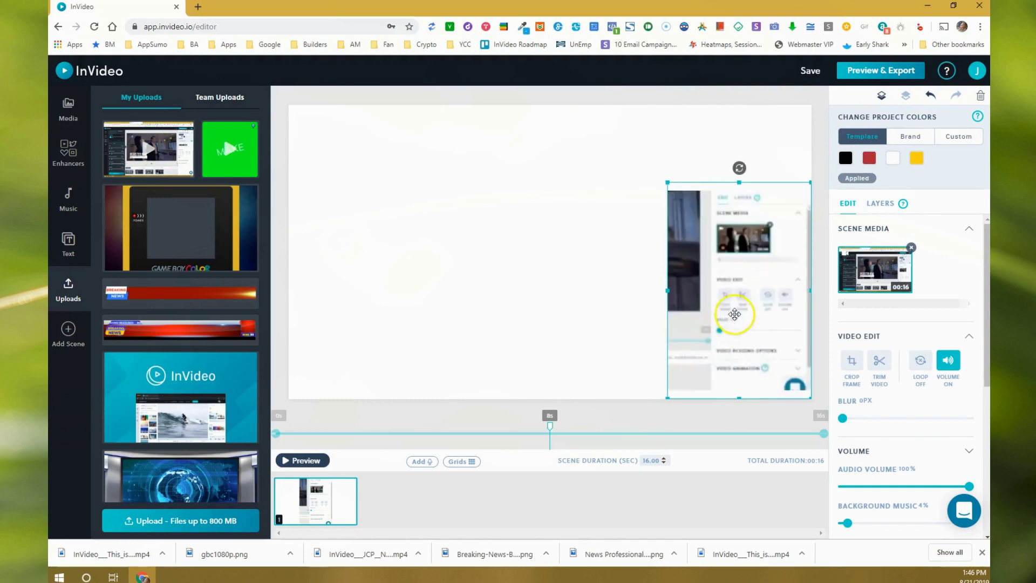
left_click_drag(733, 308, 724, 269)
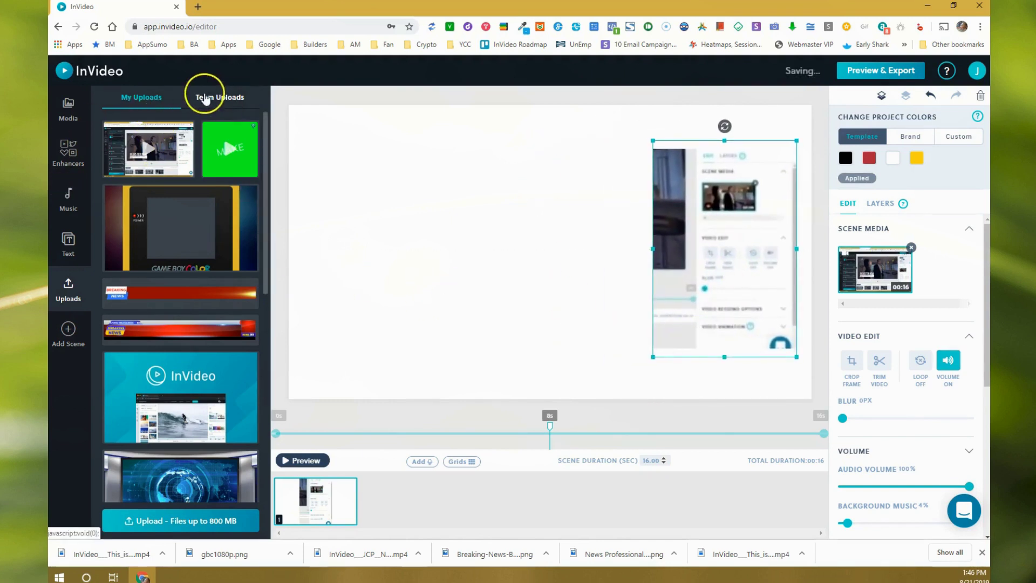
- Search stock media for 'background' and show the Images results, including starry-sky photos
left_click(68, 108)
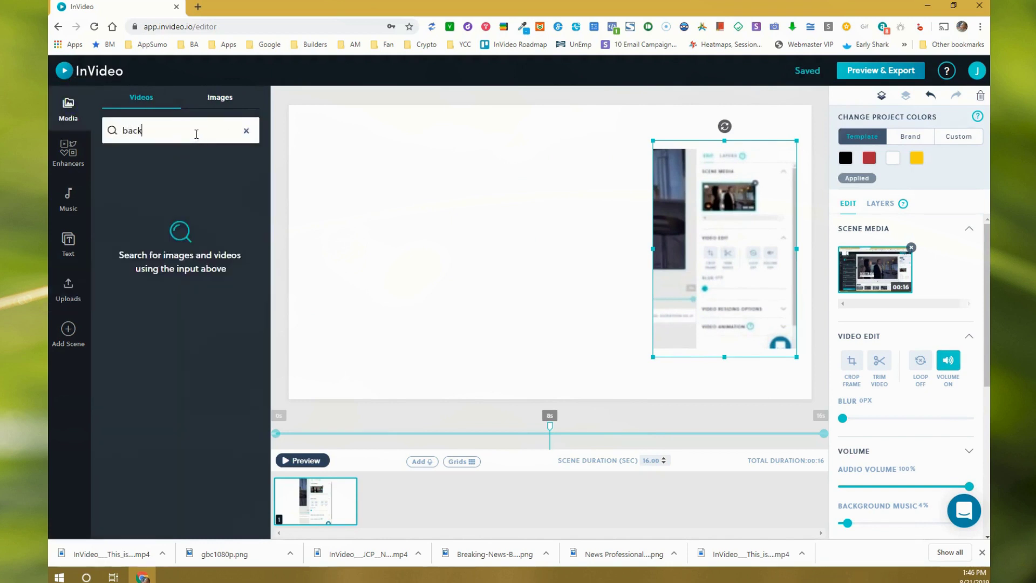
key("Return")
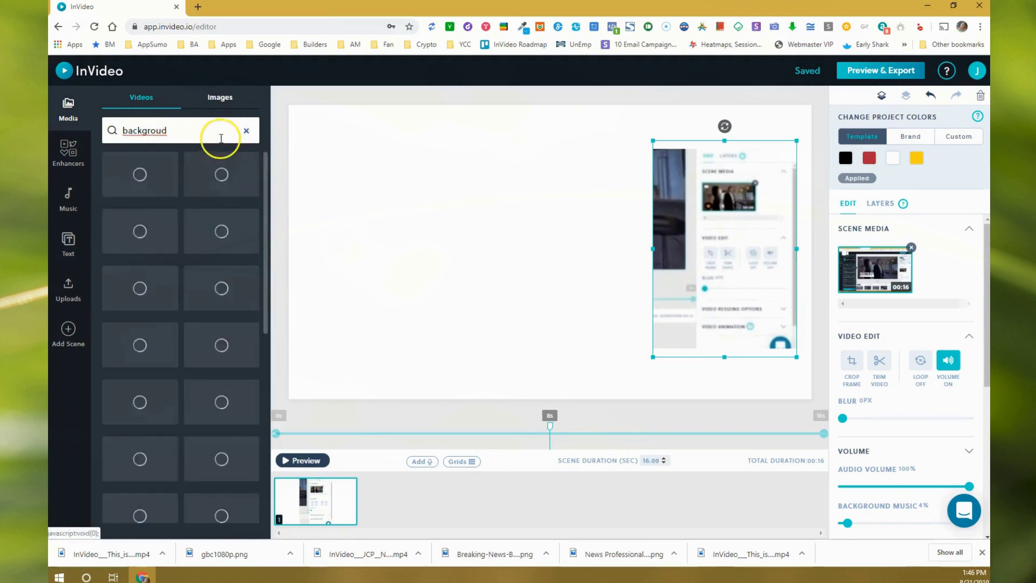
left_click(220, 98)
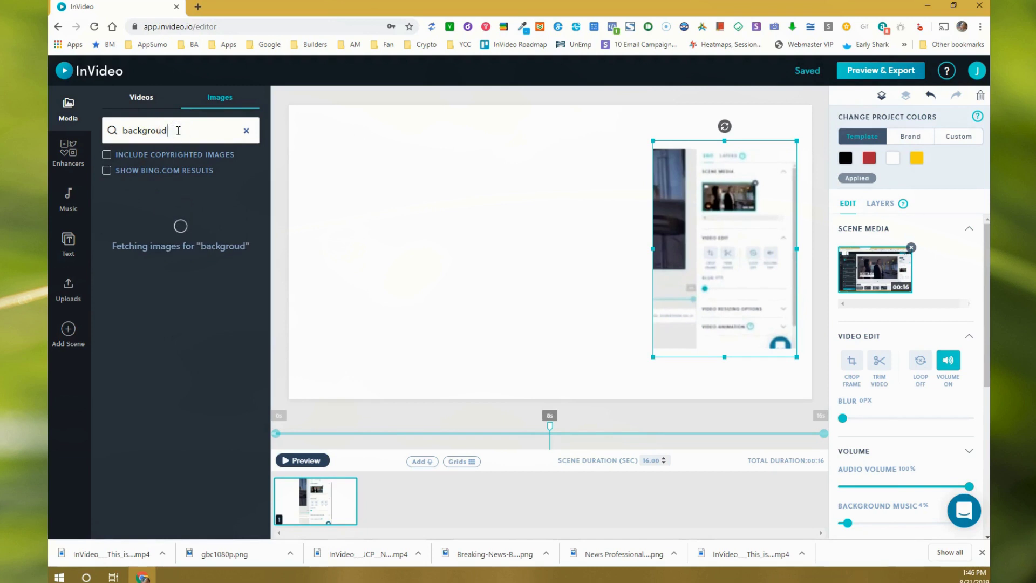
scroll(243, 319, "down", 5)
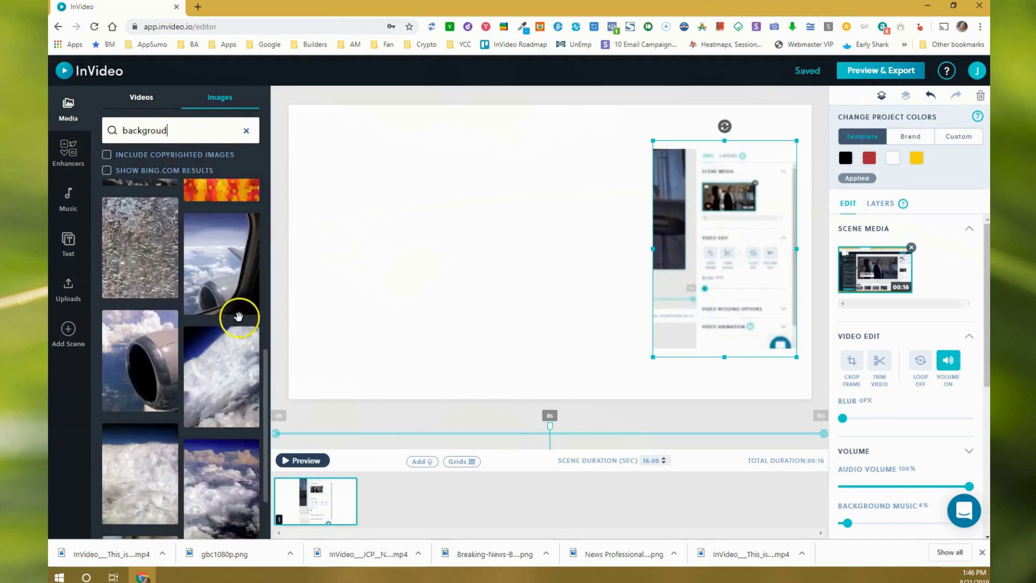
scroll(221, 292, "up", 5)
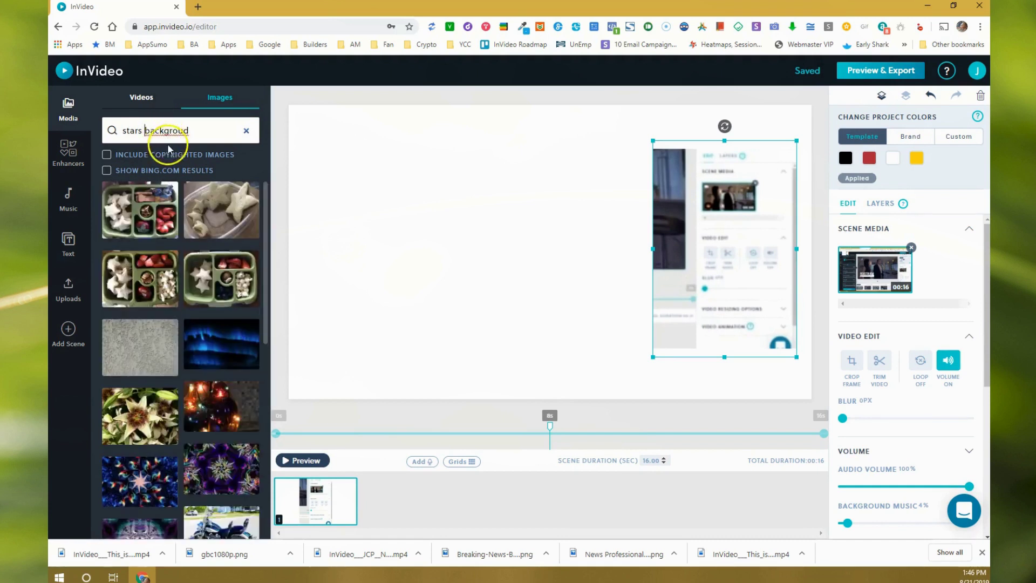
scroll(200, 368, "down", 8)
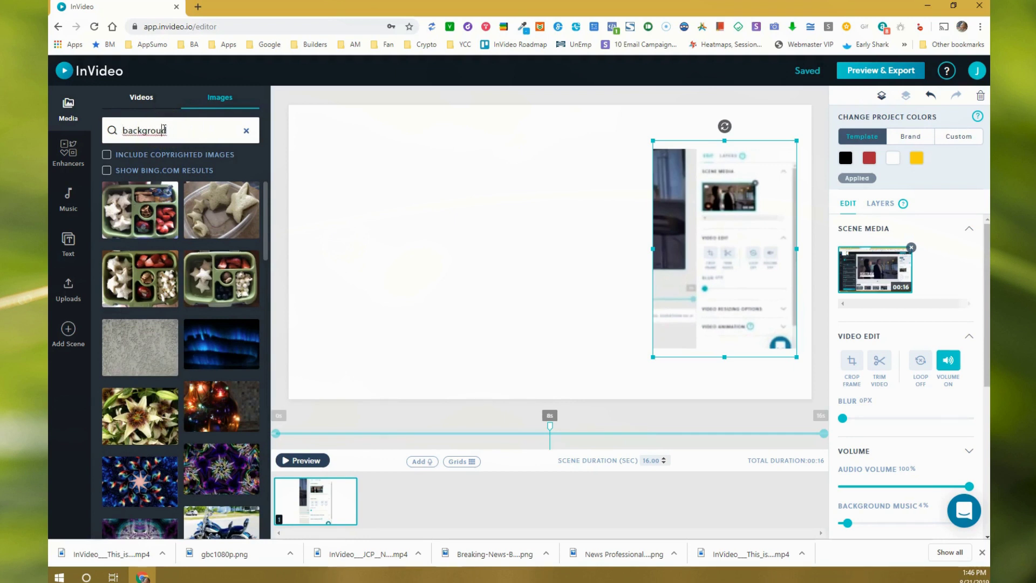
key("Return")
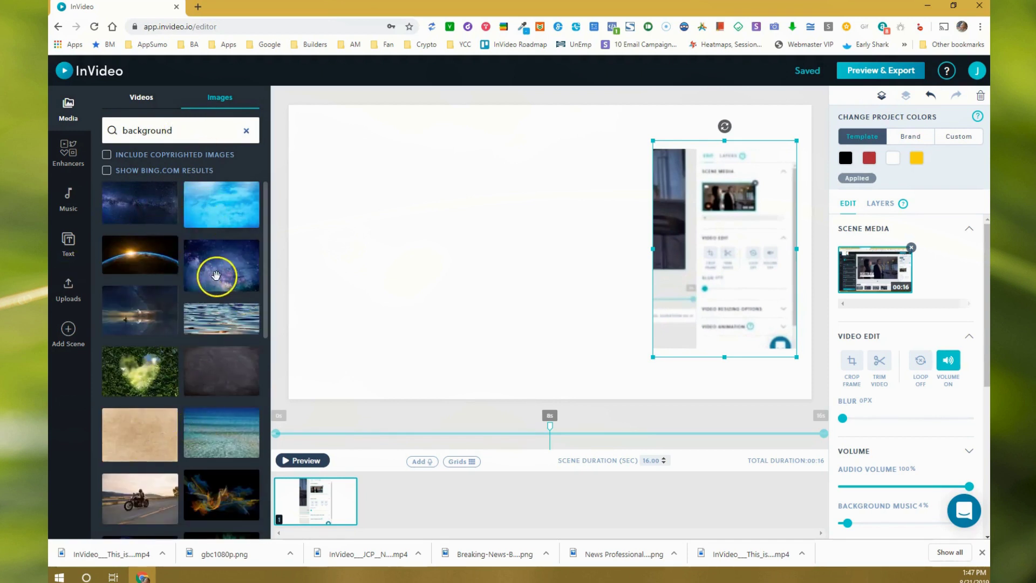
- Place the starry-sky image on the canvas and resize it to fill the whole frame
left_click_drag(215, 276, 431, 296)
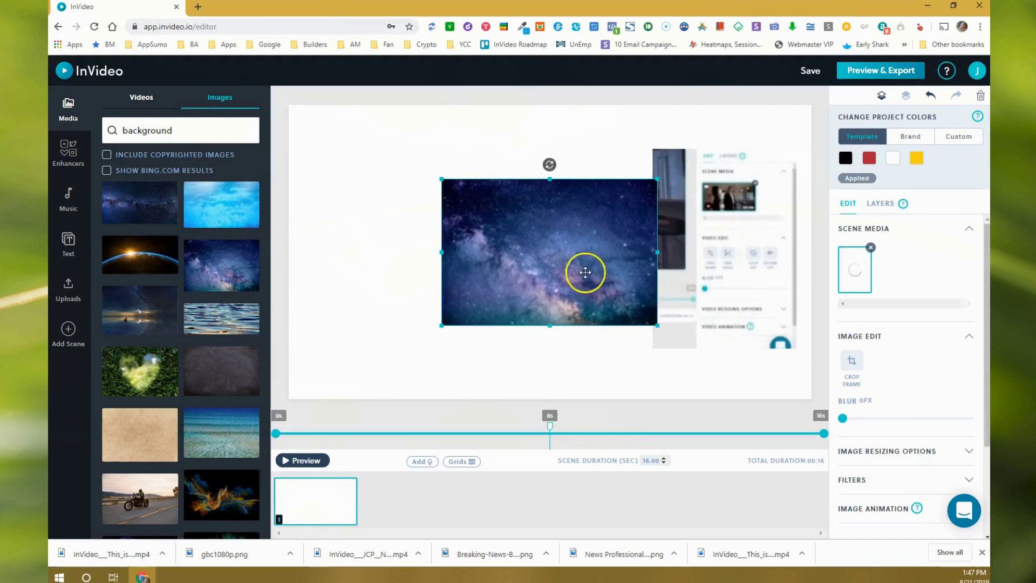
left_click_drag(471, 213, 357, 151)
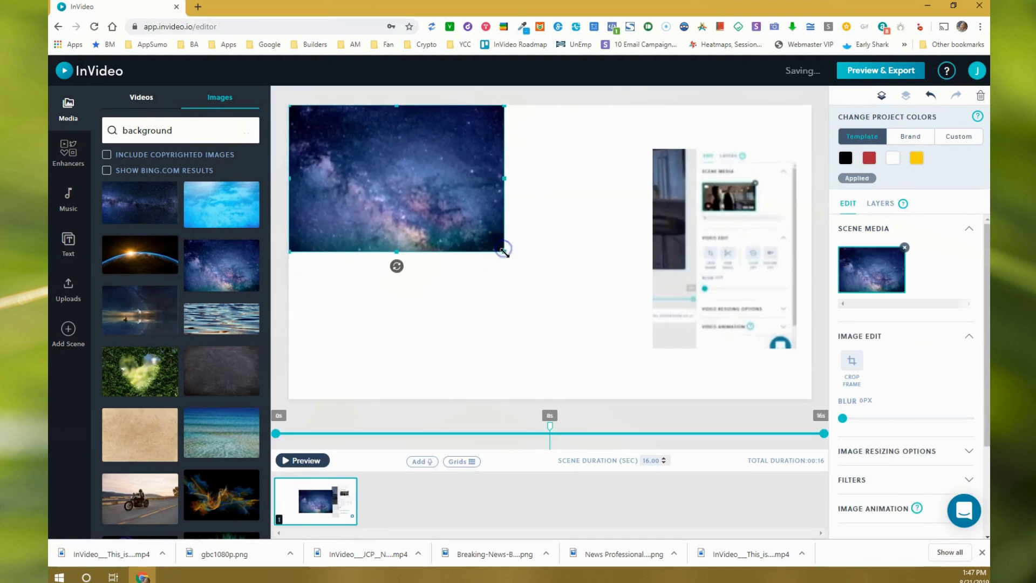
left_click_drag(505, 250, 826, 403)
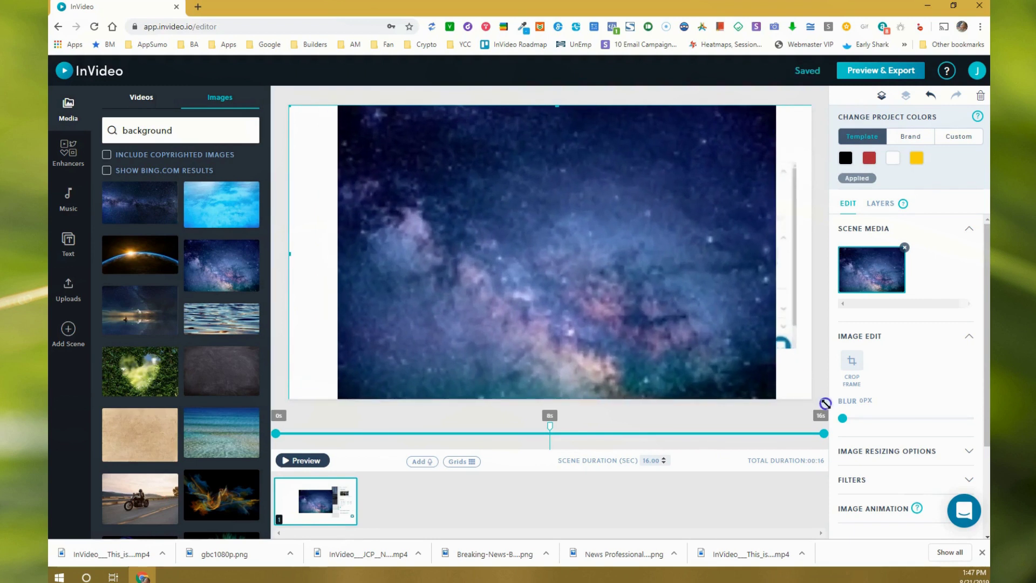
left_click_drag(613, 298, 558, 286)
left_click_drag(793, 386, 779, 334)
left_click_drag(809, 391, 745, 409)
left_click_drag(643, 299, 639, 271)
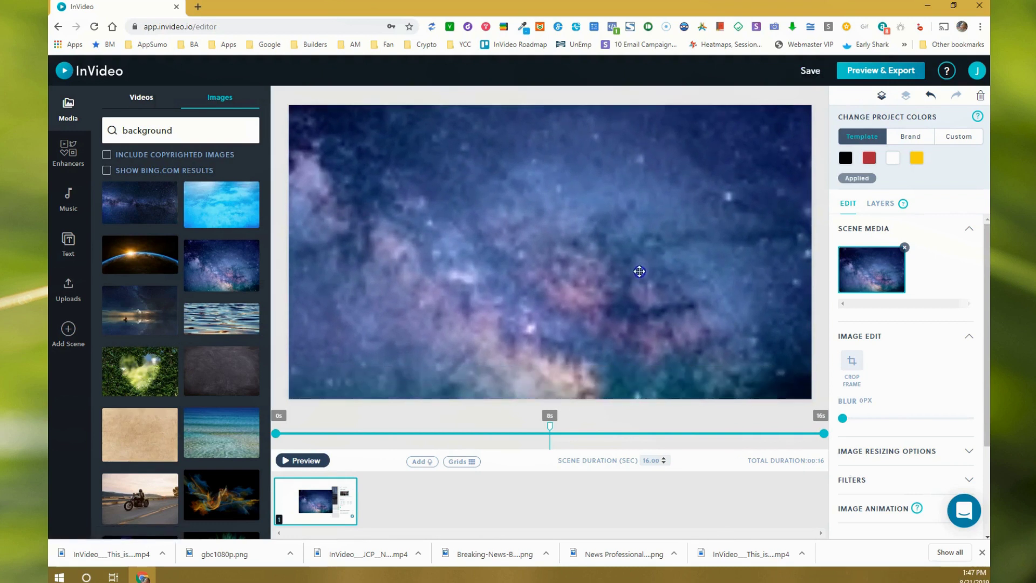
- Move Media 1 (Video) above the starry image in Layers and nudge the clip up-left
left_click(881, 204)
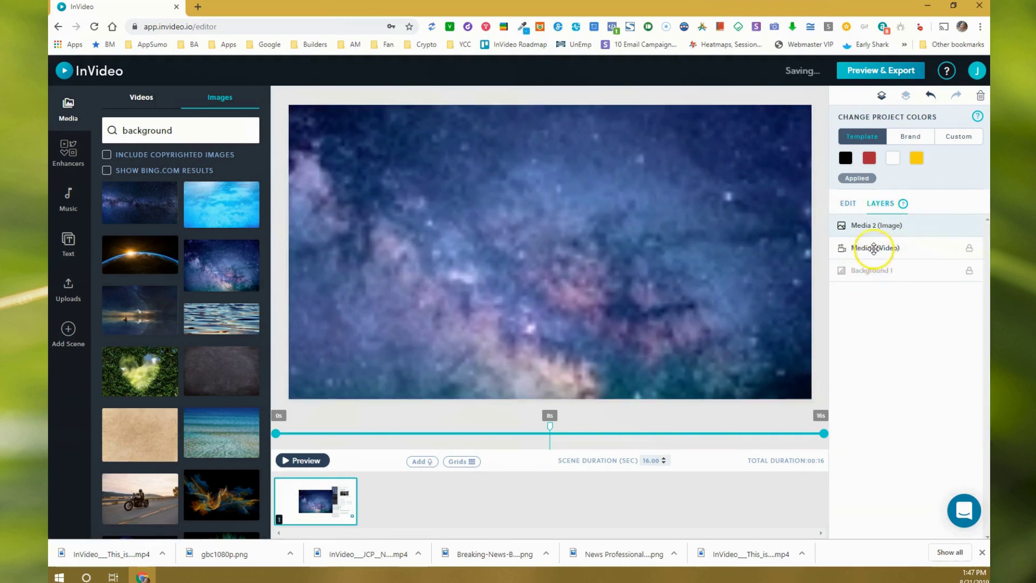
left_click_drag(872, 244, 871, 222)
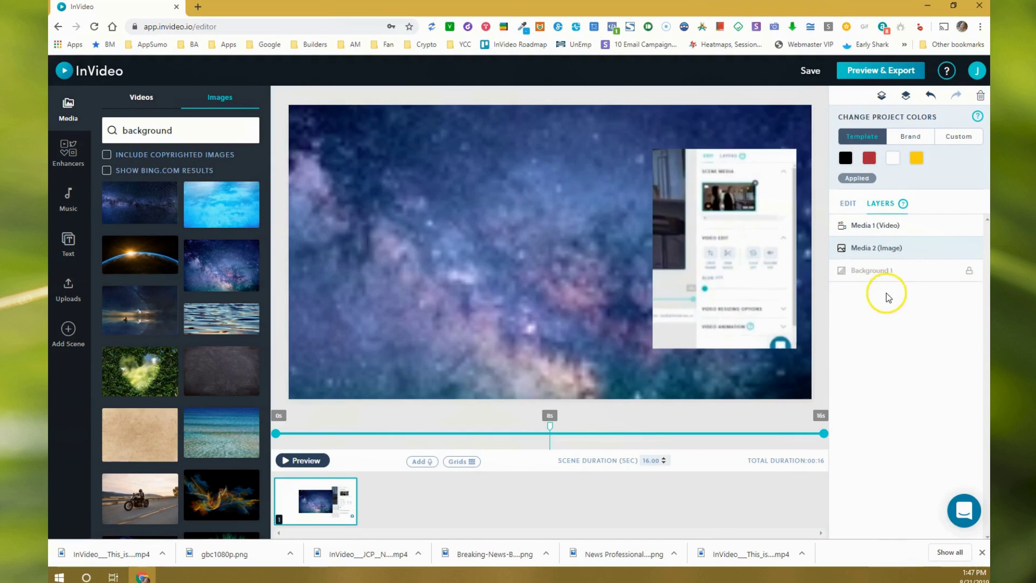
left_click_drag(732, 270, 709, 264)
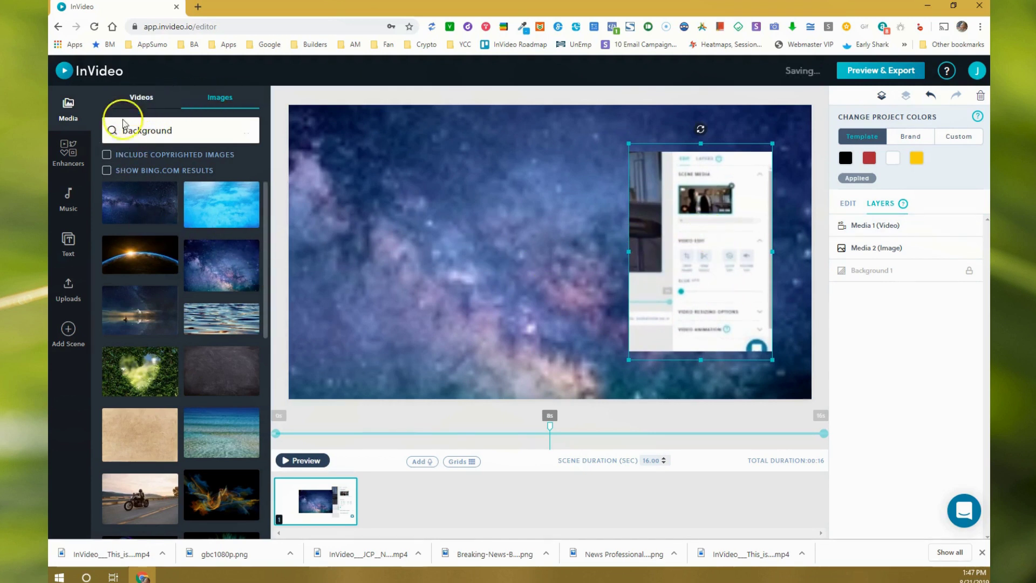
left_click(67, 243)
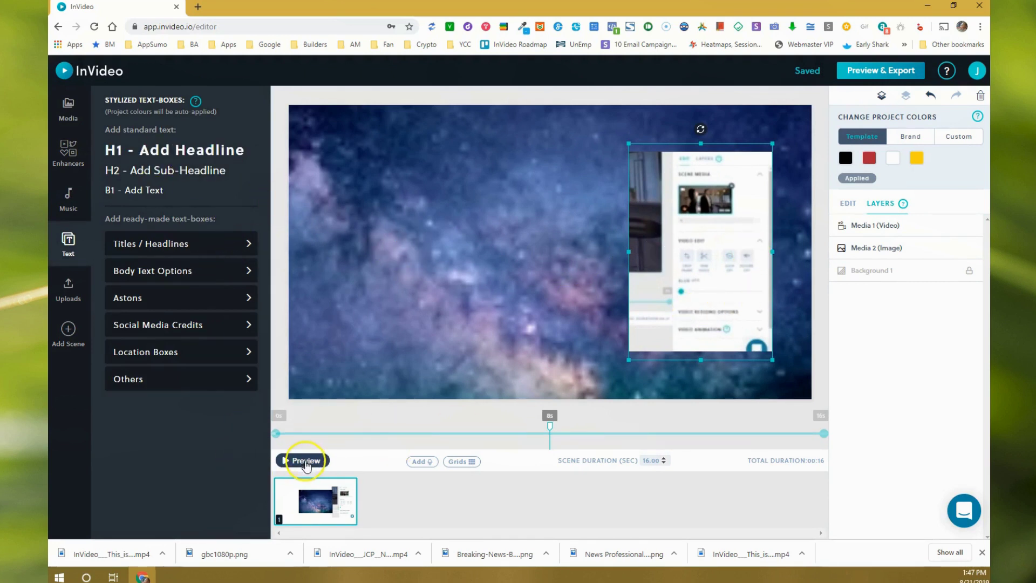
left_click(322, 461)
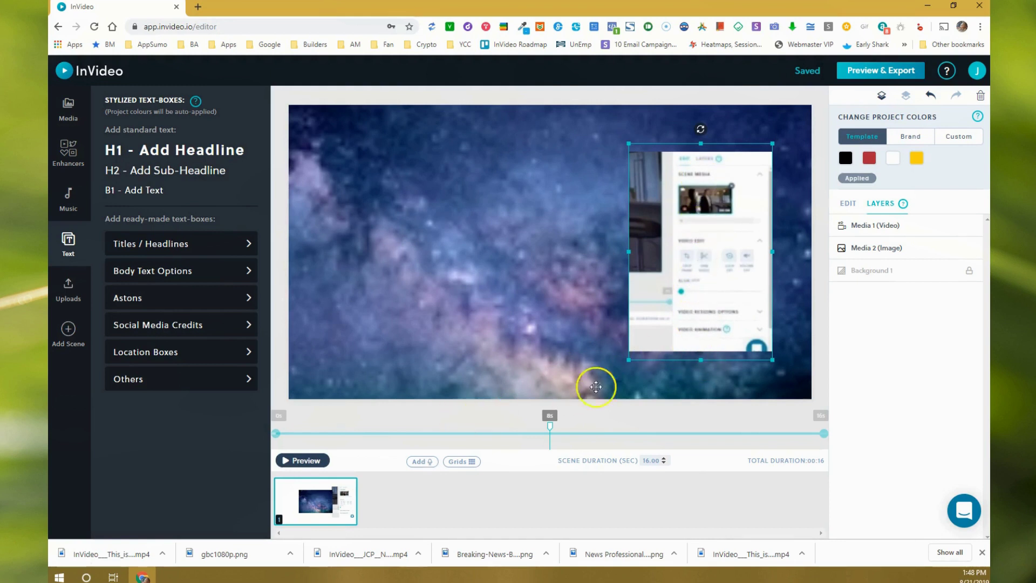
- Give Media 2 (Image), the starry backdrop, an In Place Zoom Out animation
left_click(880, 248)
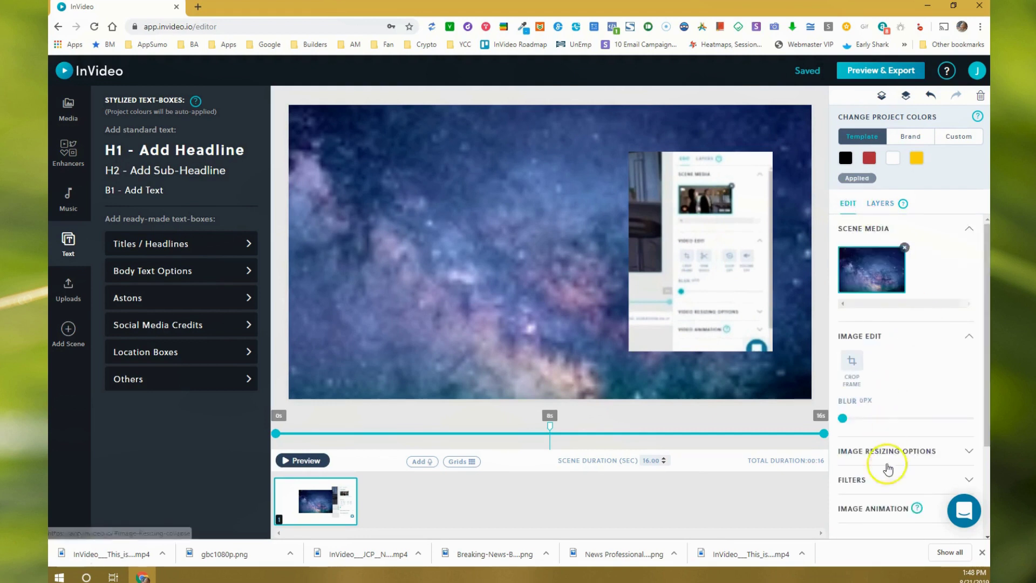
scroll(888, 475, "down", 1)
scroll(885, 486, "down", 2)
left_click(874, 377)
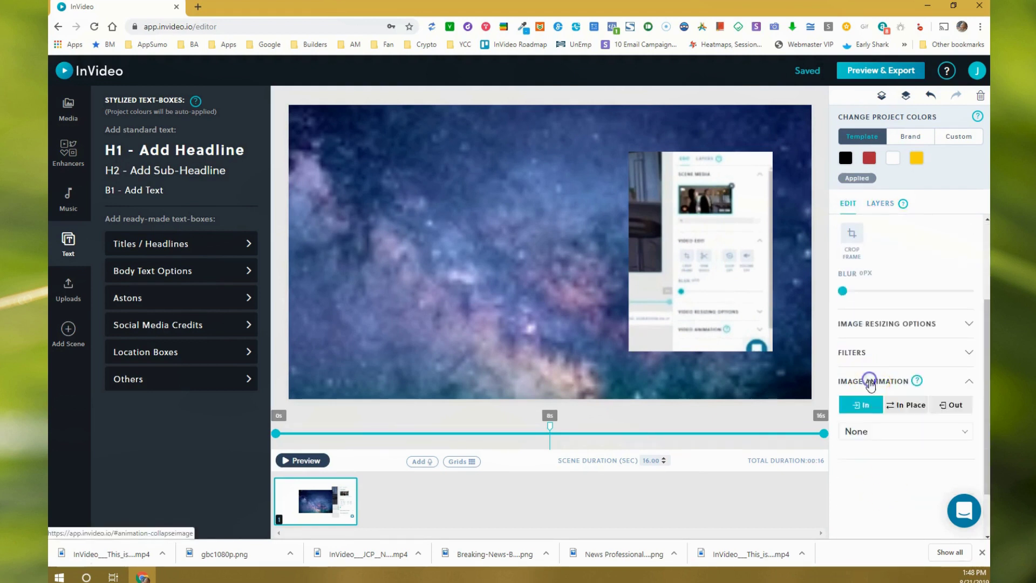
scroll(885, 410, "down", 1)
scroll(887, 430, "down", 1)
left_click(882, 327)
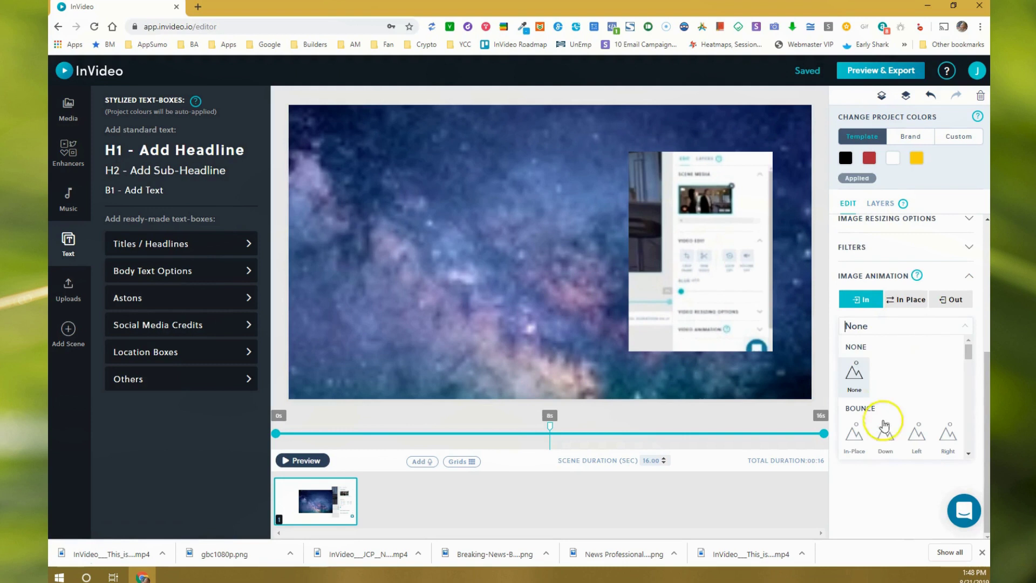
left_click(906, 299)
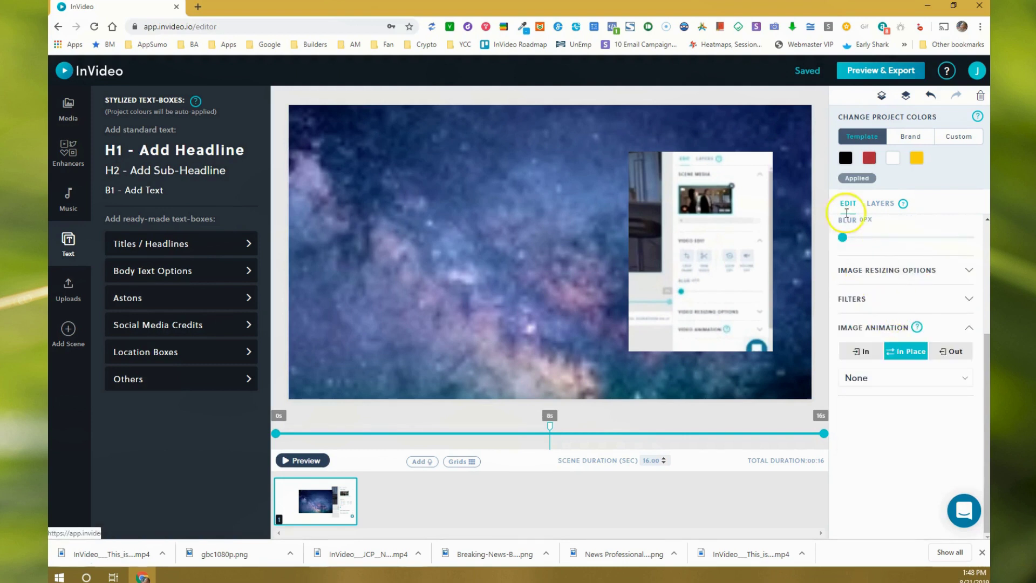
left_click(874, 377)
scroll(891, 464, "down", 1)
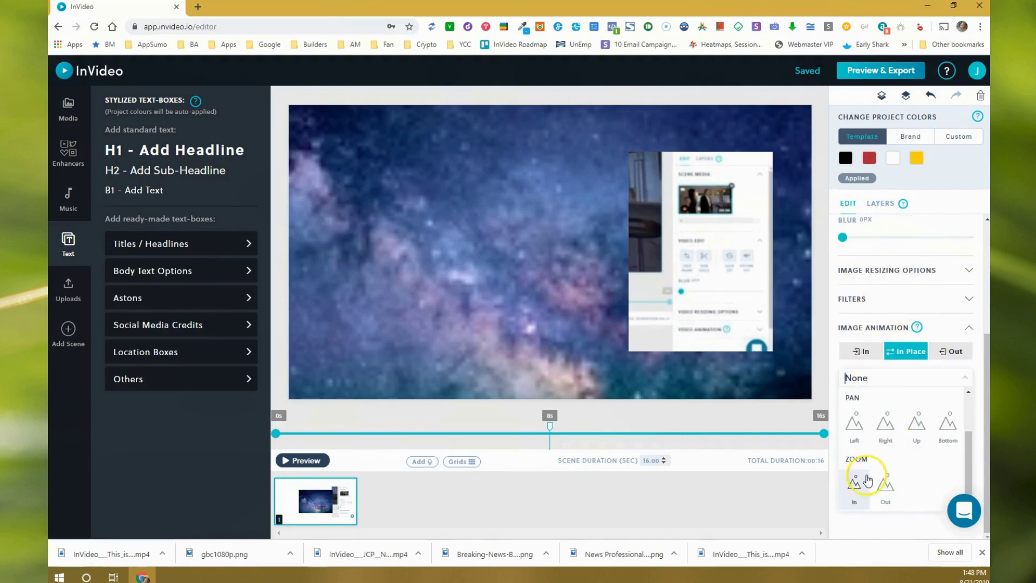
left_click(884, 489)
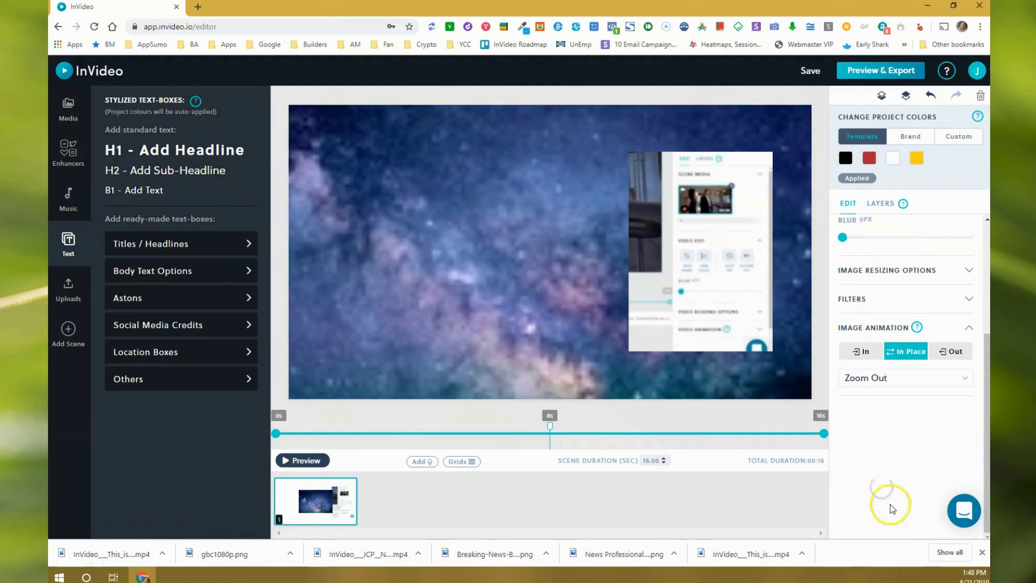
left_click(701, 276)
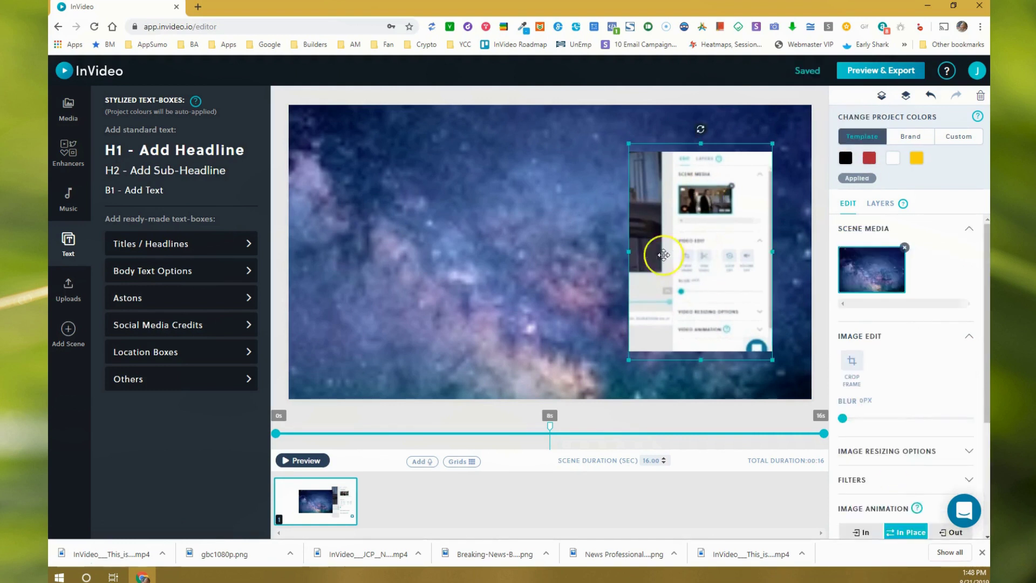
- Add a solid rectangle from Enhancers > Shapes and stretch it over the inset clip
left_click(68, 151)
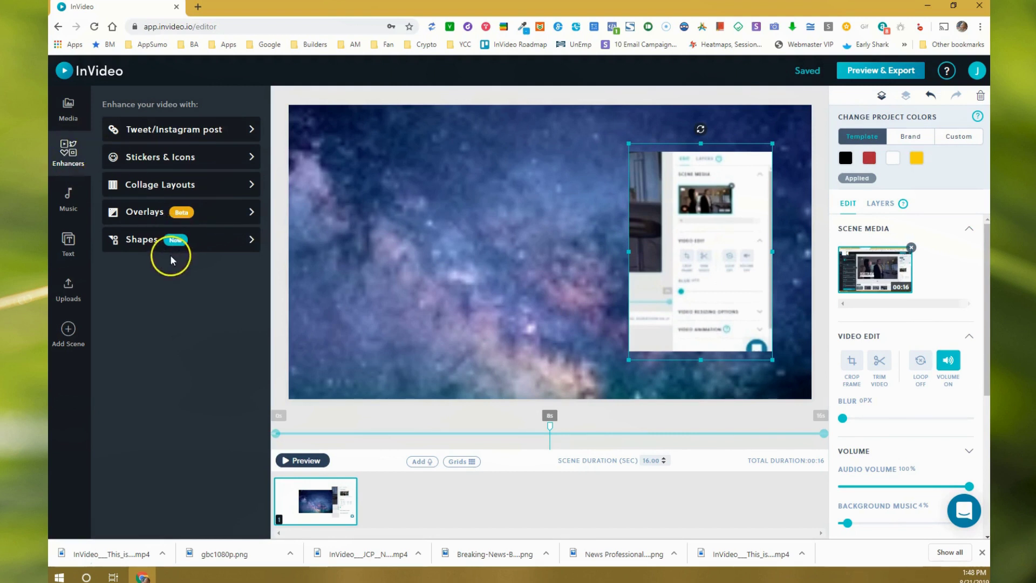
left_click(149, 246)
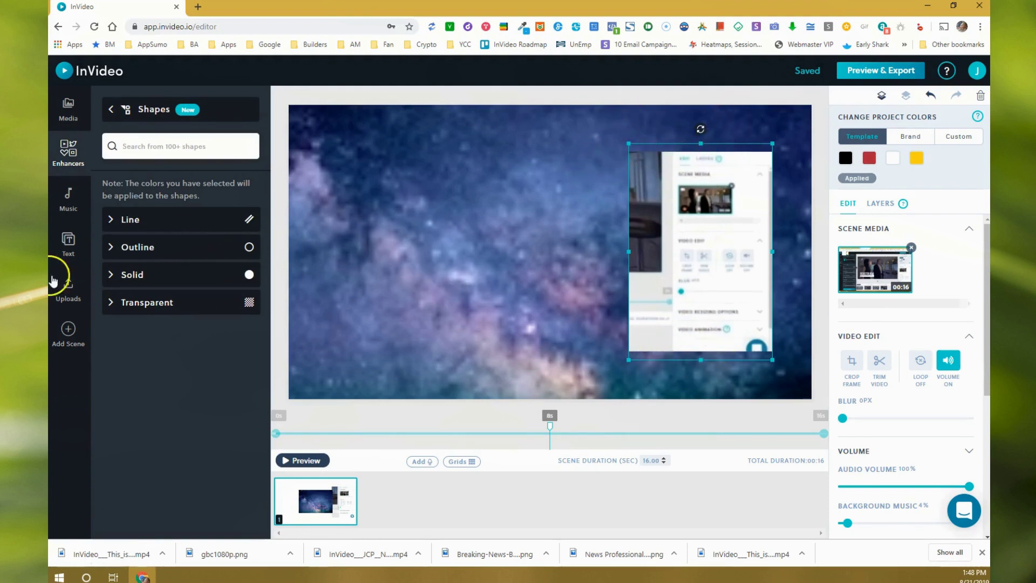
left_click(132, 275)
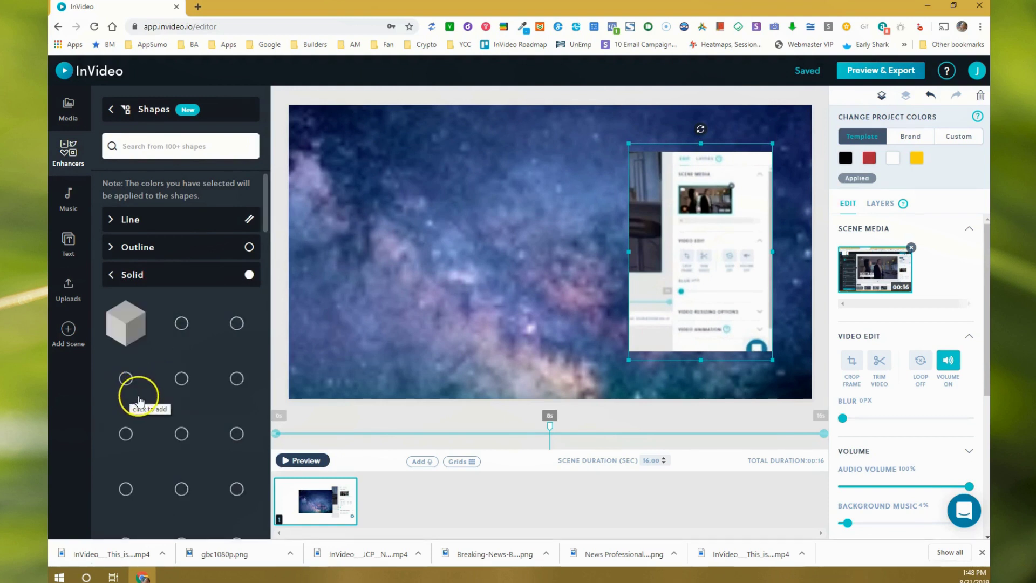
scroll(164, 399, "down", 10)
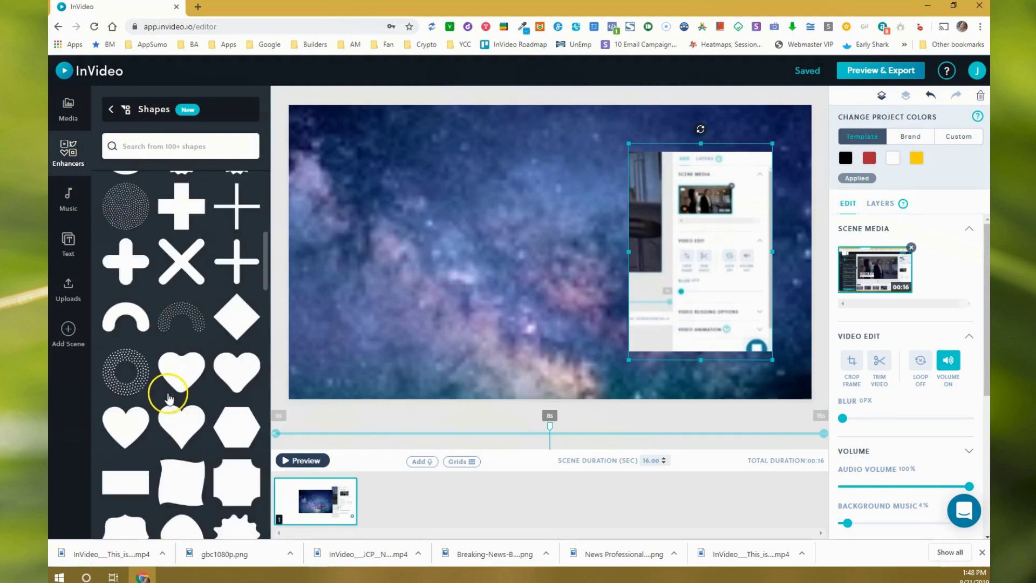
left_click(115, 262)
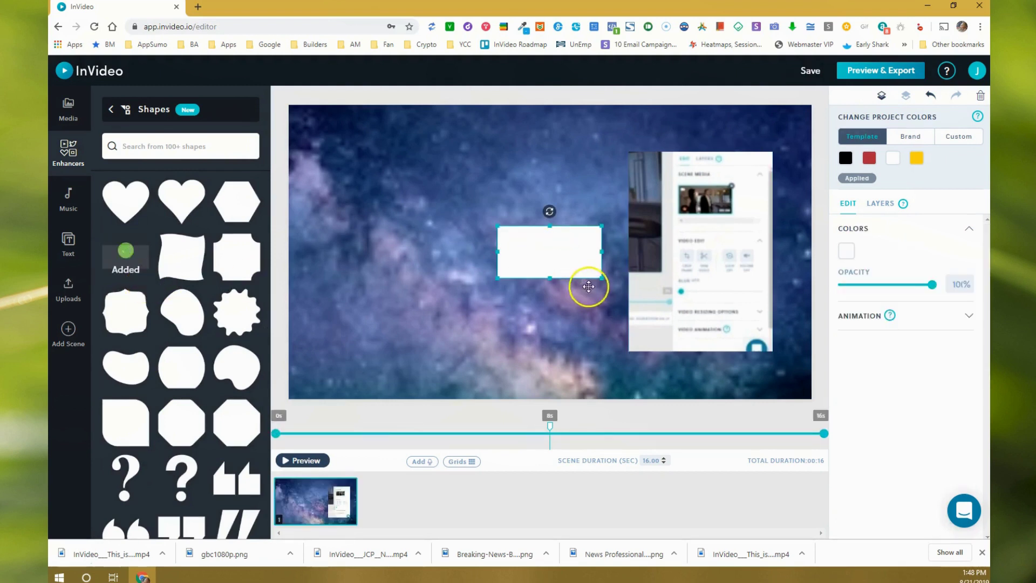
left_click_drag(556, 262, 681, 182)
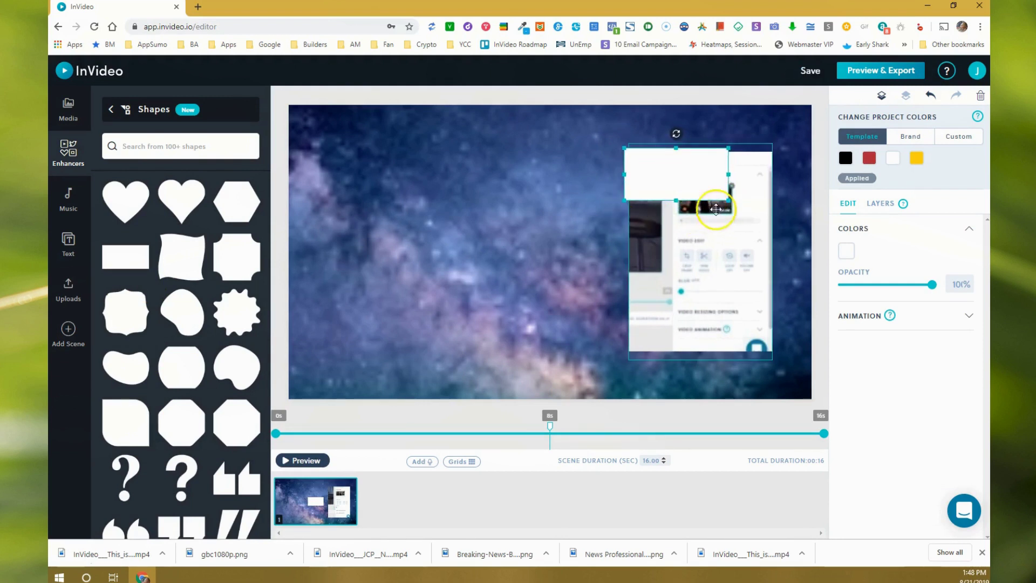
left_click_drag(729, 201, 779, 355)
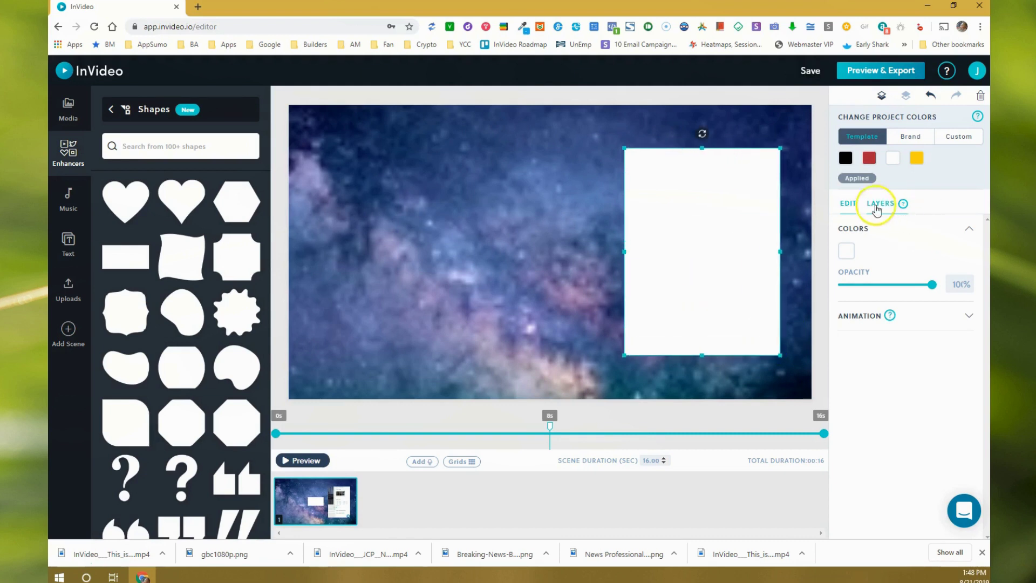
- Color the rectangle black and move its layer below Media 1 (Video)
left_click(848, 253)
left_click_drag(856, 301, 808, 365)
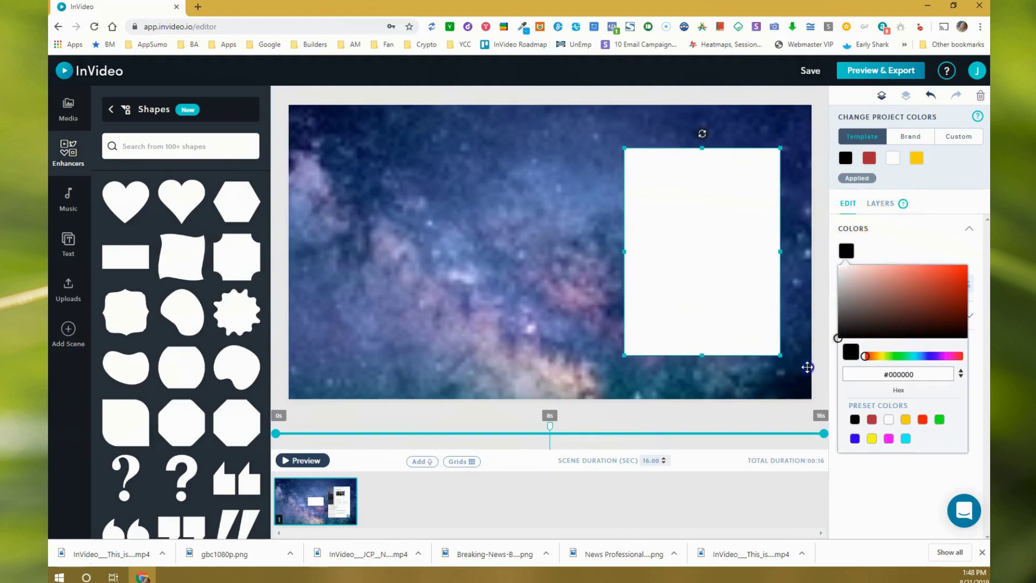
left_click(873, 238)
left_click(881, 203)
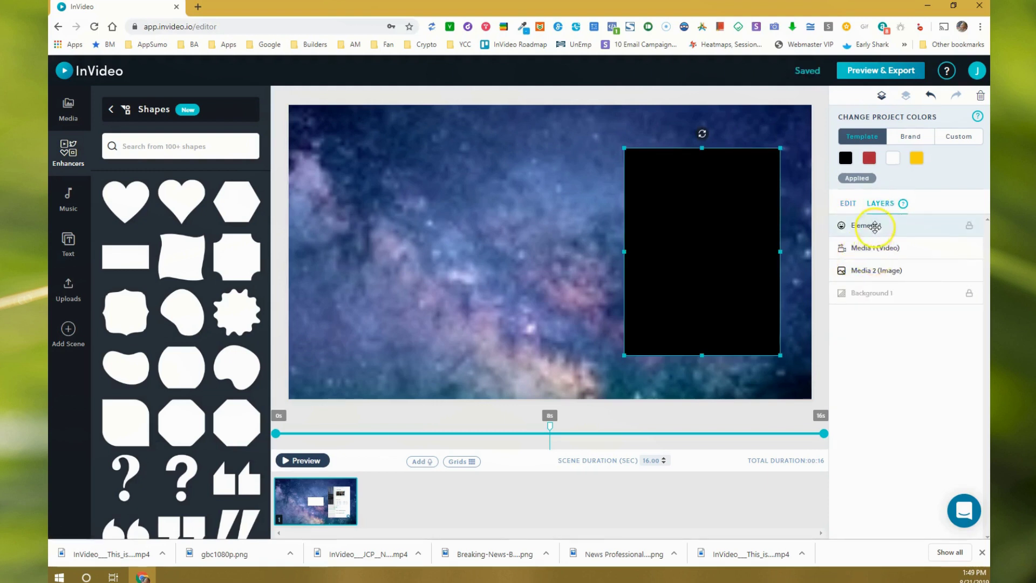
left_click_drag(873, 224, 874, 261)
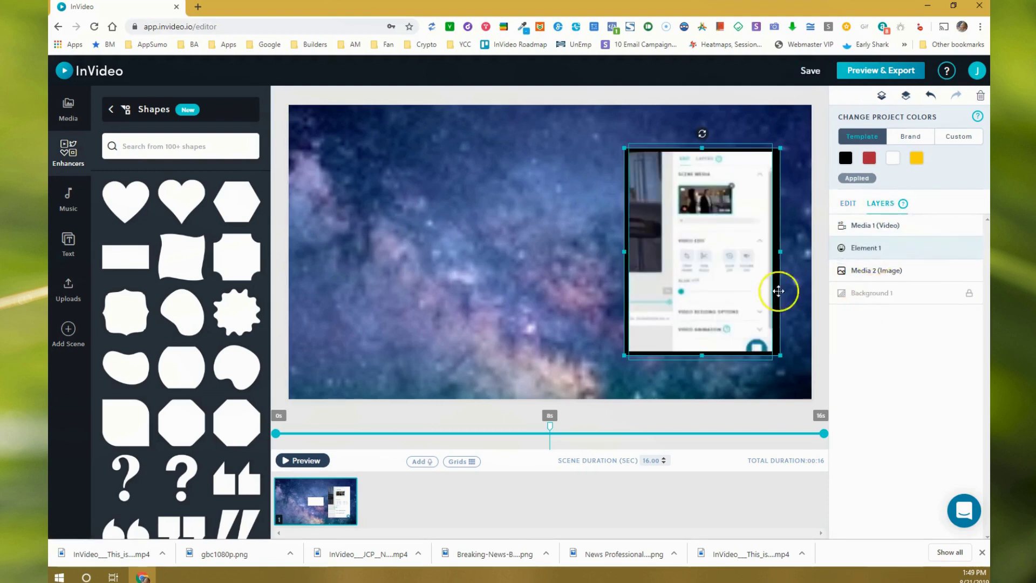
- Widen and reposition the black rectangle so it frames the clip as a border
left_click(697, 235)
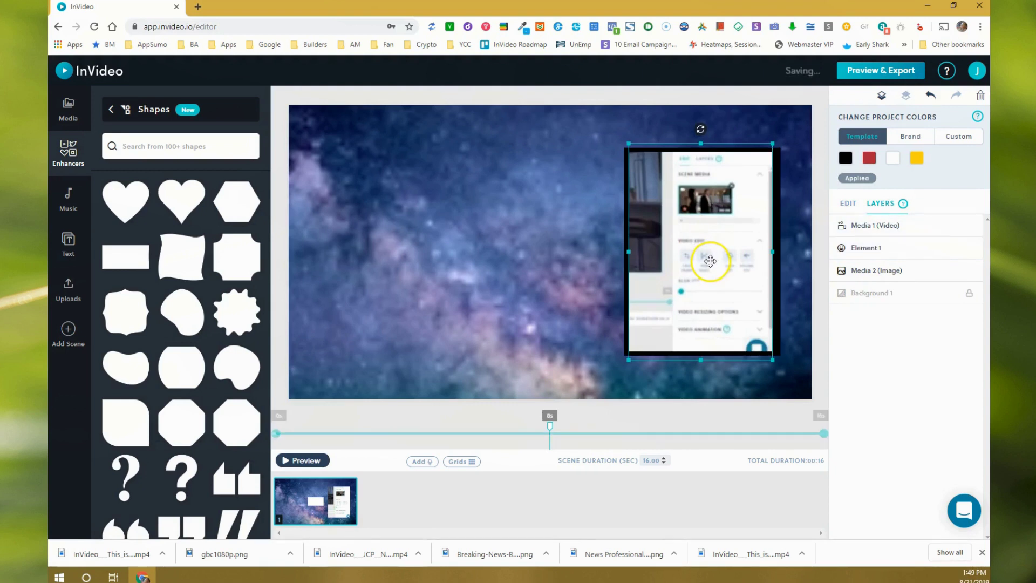
left_click(779, 176)
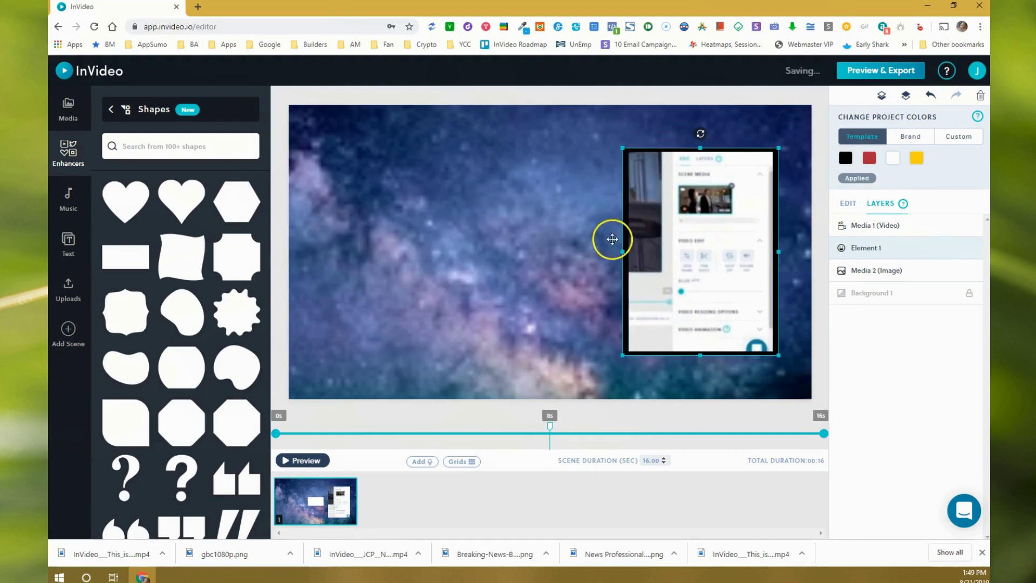
left_click_drag(621, 238, 584, 232)
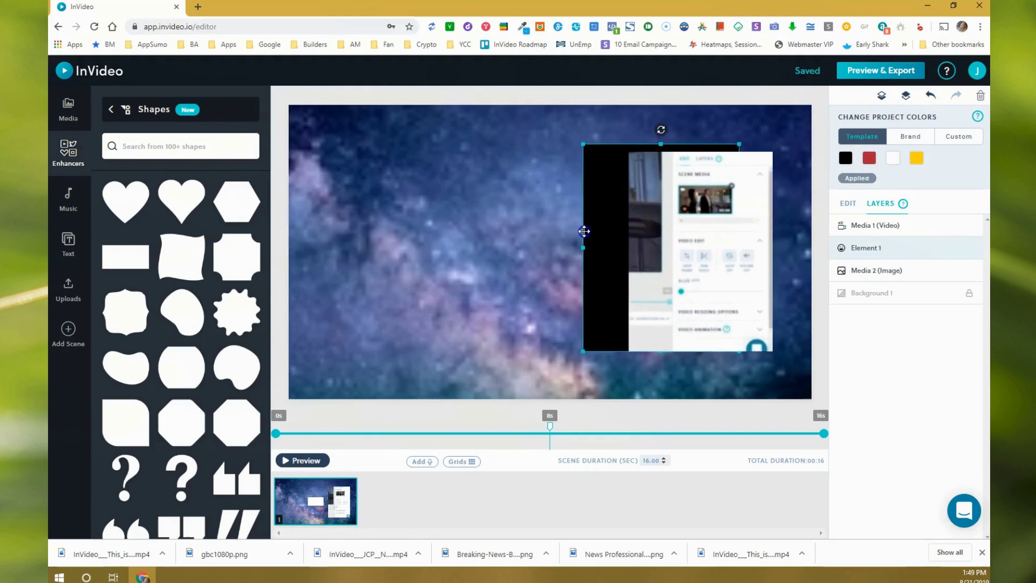
left_click(608, 237)
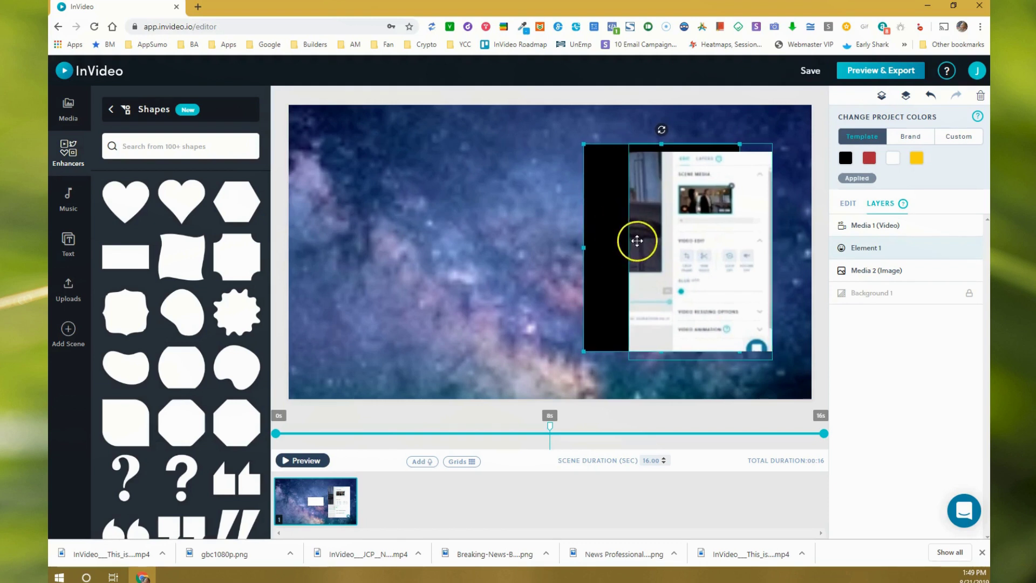
left_click_drag(611, 228, 640, 218)
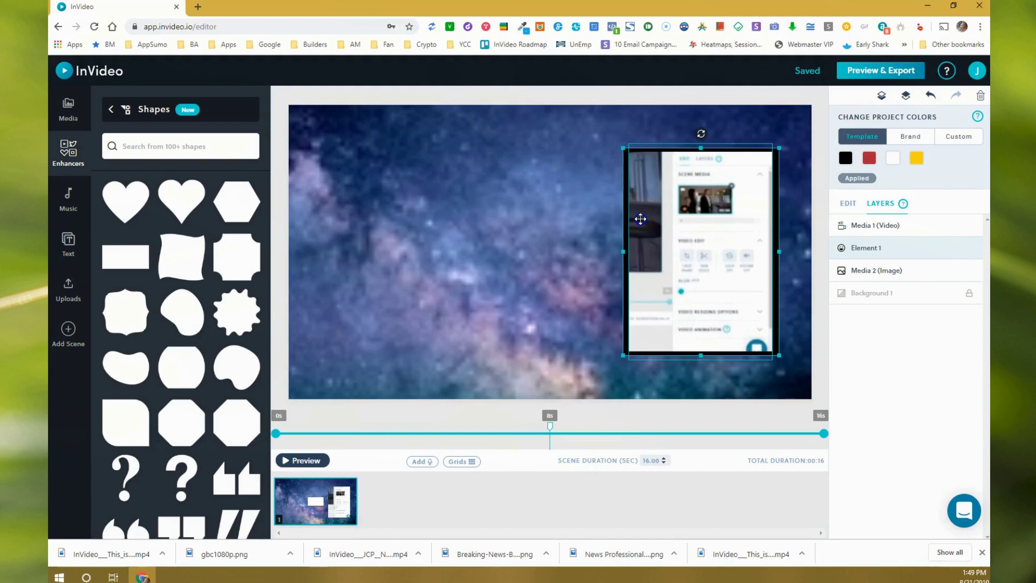
left_click_drag(640, 219, 640, 219)
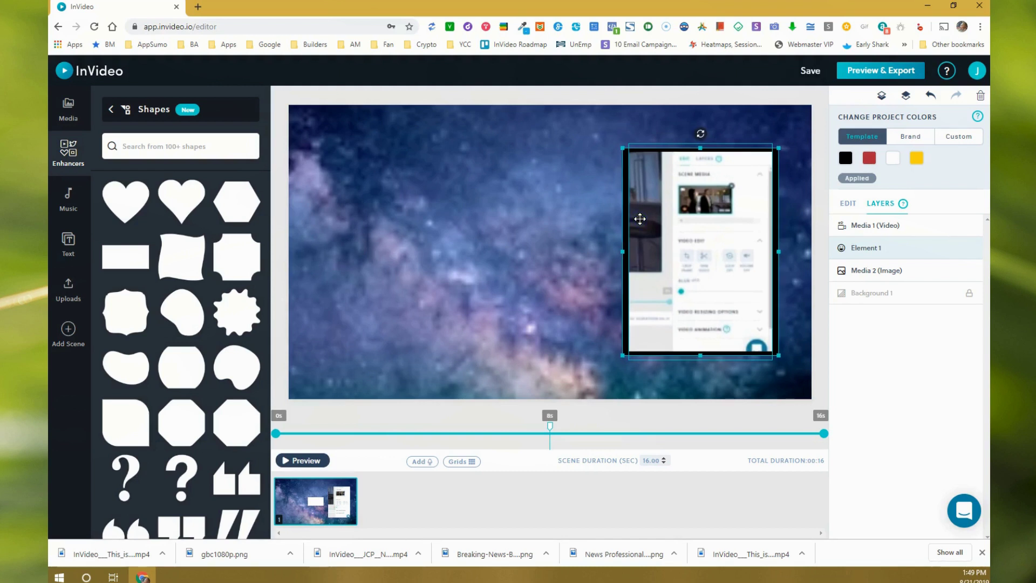
left_click(574, 309)
left_click(573, 309)
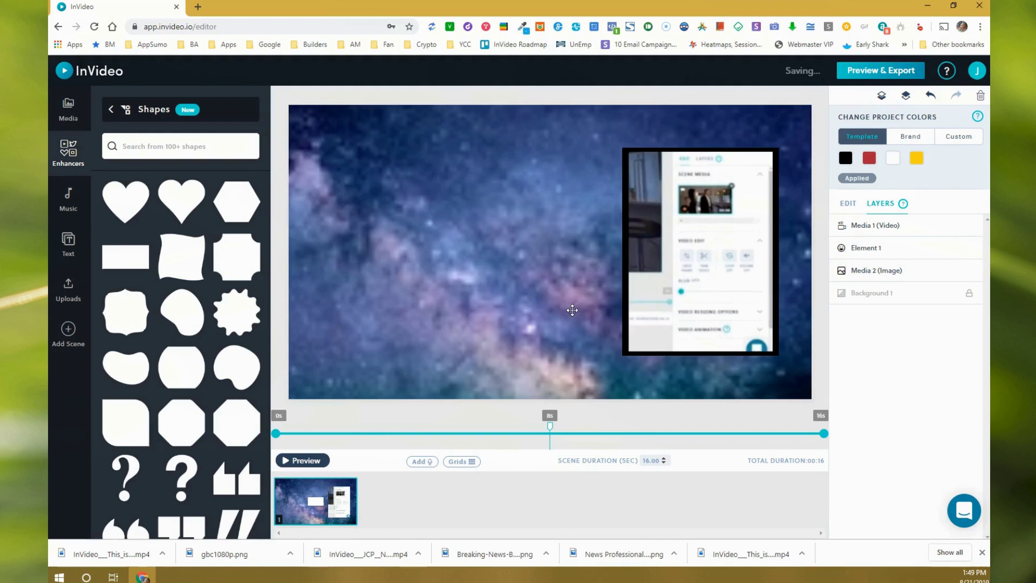
- Change the black border rectangle's colour to dark grey #2f2f2f
left_click(881, 248)
left_click(848, 203)
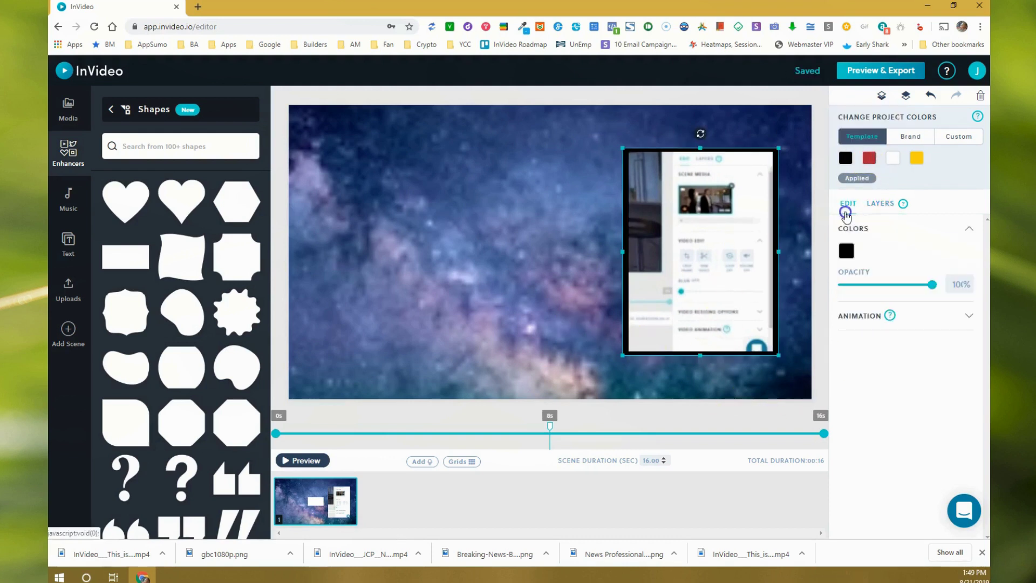
left_click(846, 252)
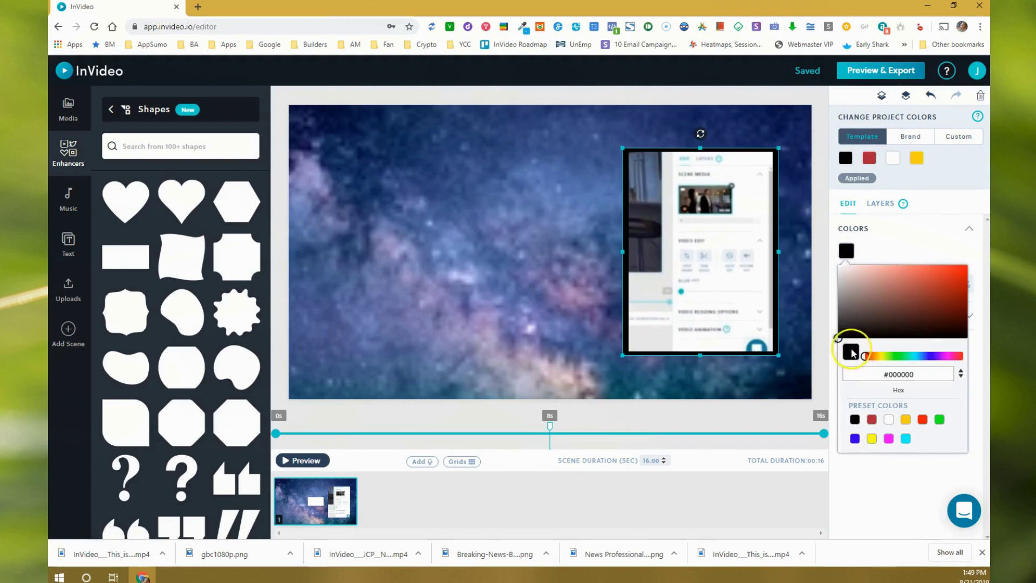
mouse_move(838, 338)
left_mouse_down()
mouse_move(840, 297)
mouse_move(838, 326)
left_mouse_up()
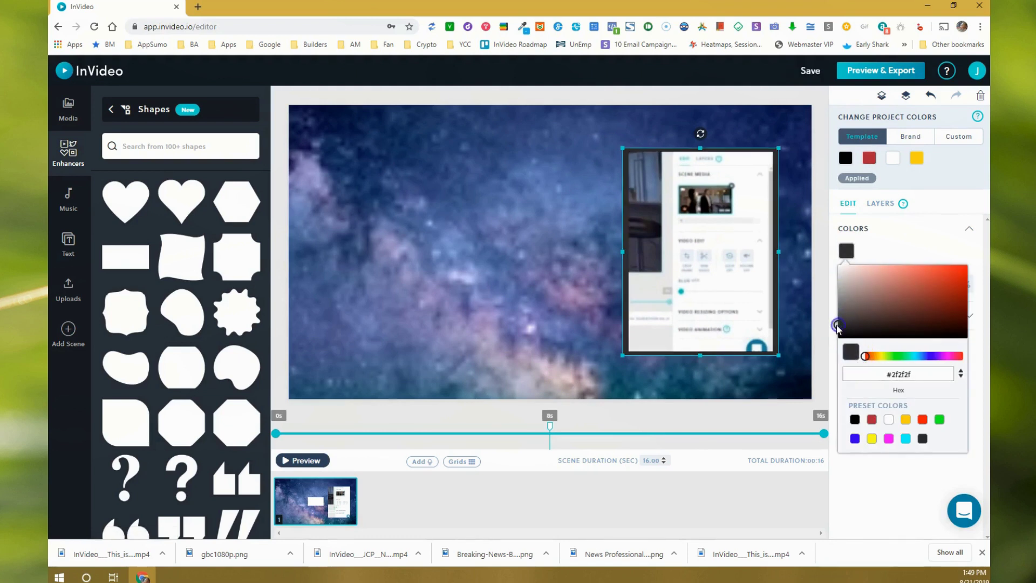
left_click(904, 229)
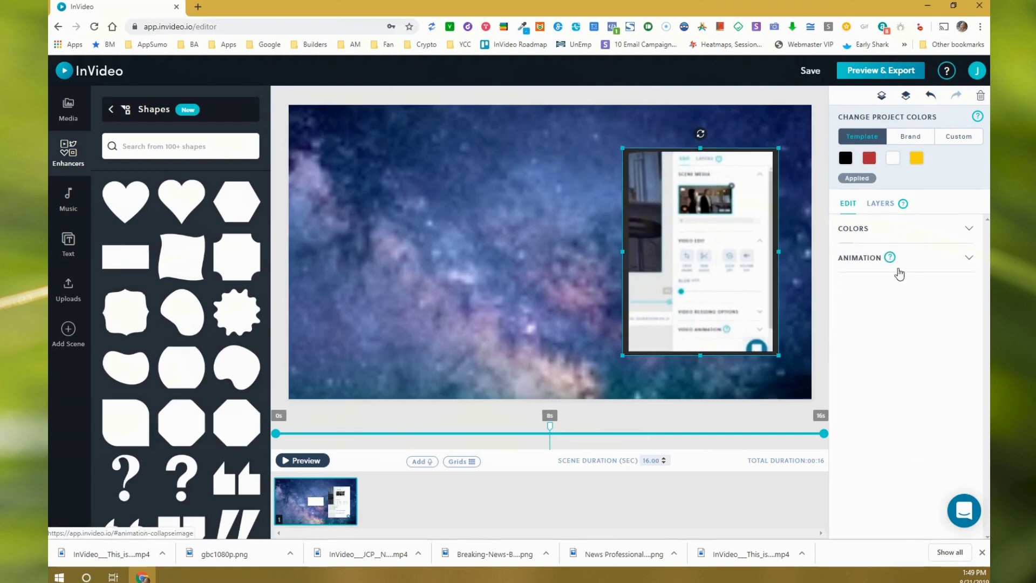
- Lower the border's opacity to 50% so it becomes semi-transparent
left_click(894, 236)
left_click_drag(932, 285, 914, 288)
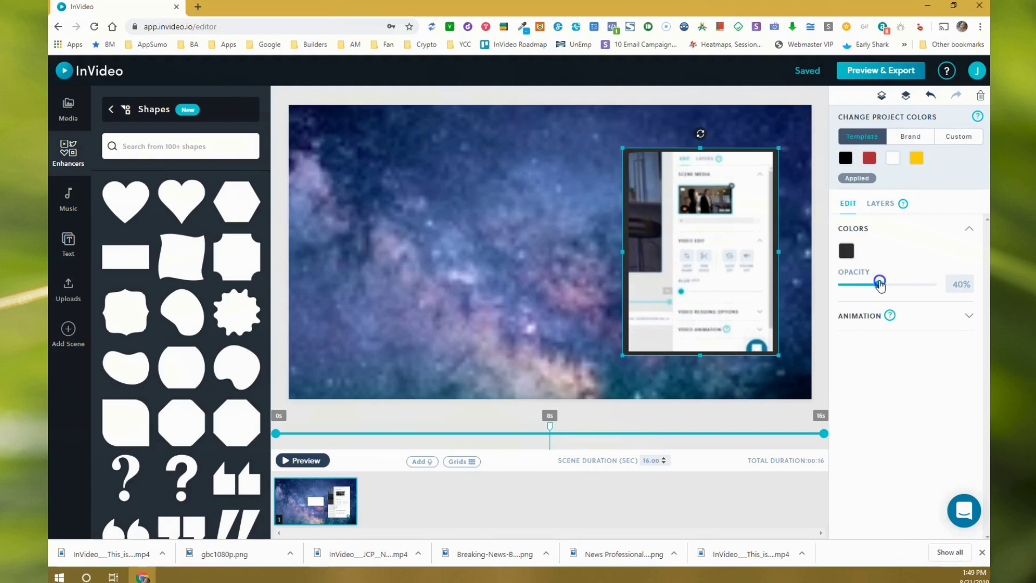
left_click_drag(880, 284, 882, 284)
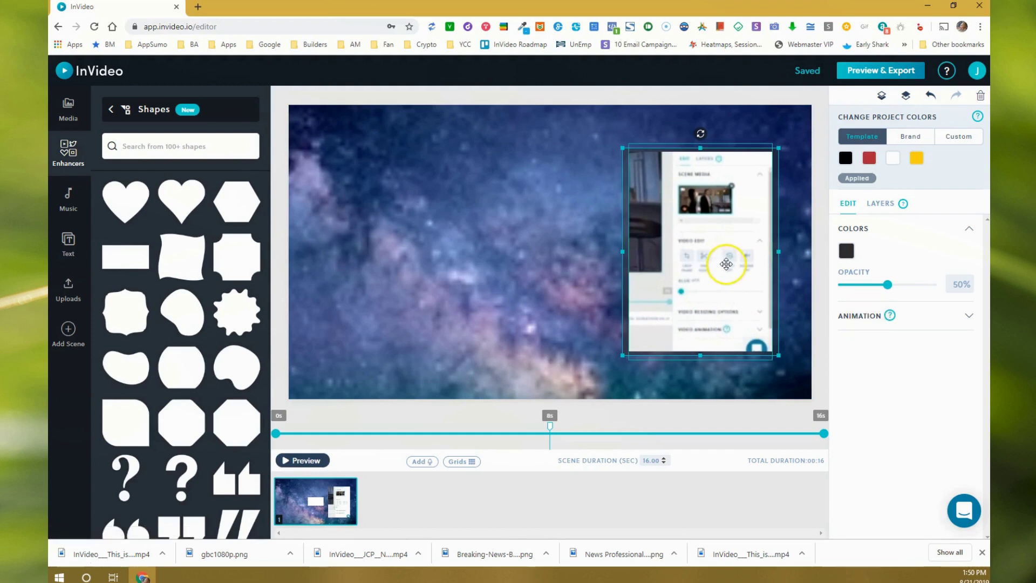
- Give the border a Bounce In entrance animation
left_click(857, 316)
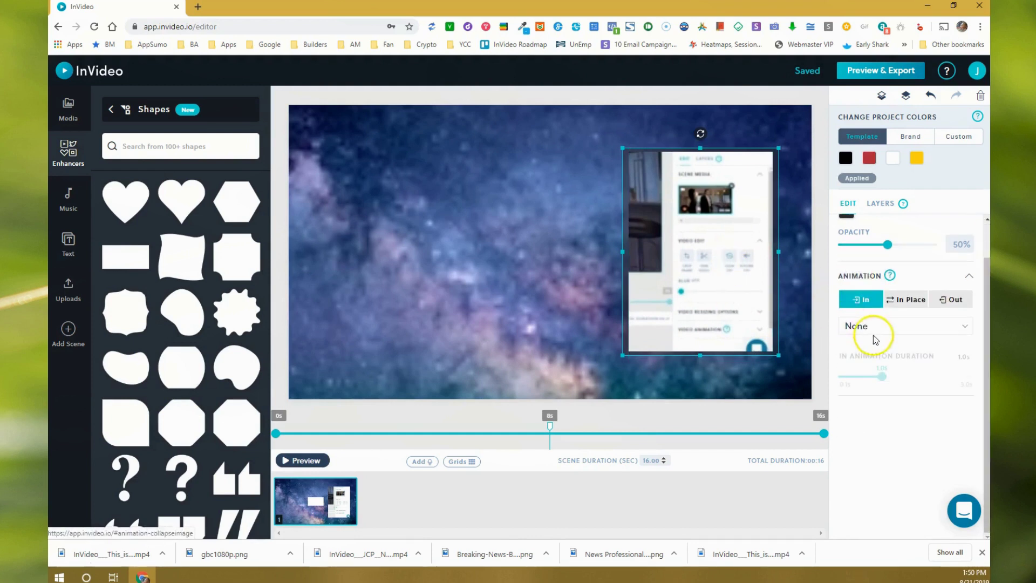
left_click(857, 325)
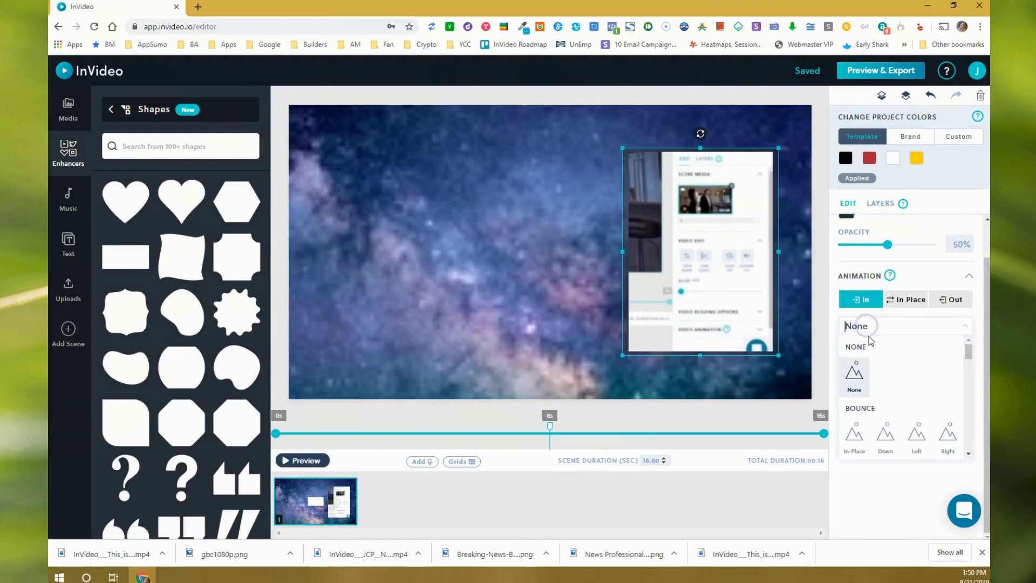
left_click(855, 433)
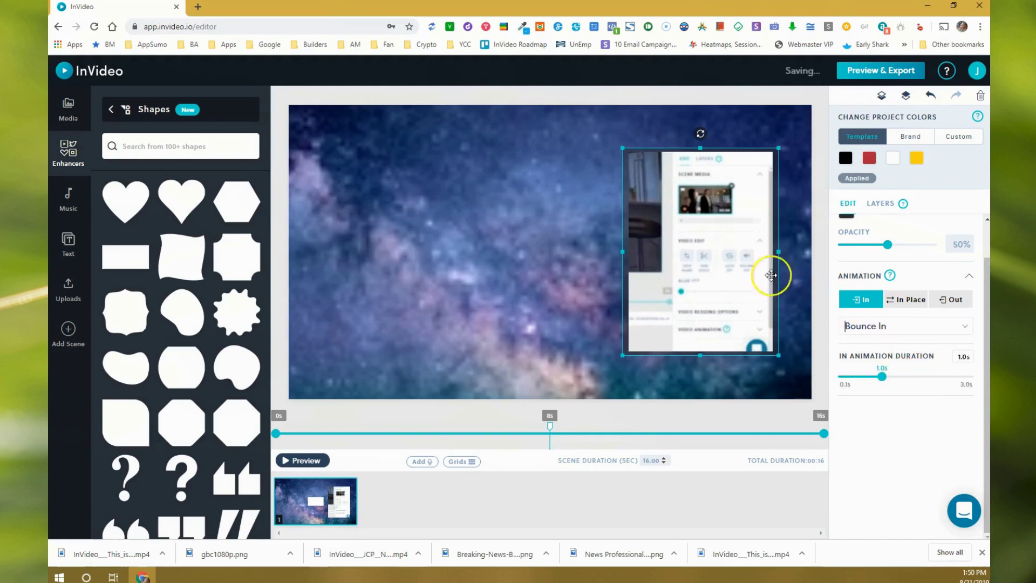
- Apply the Bounce In entrance animation to the inset video clip as well
left_click(730, 267)
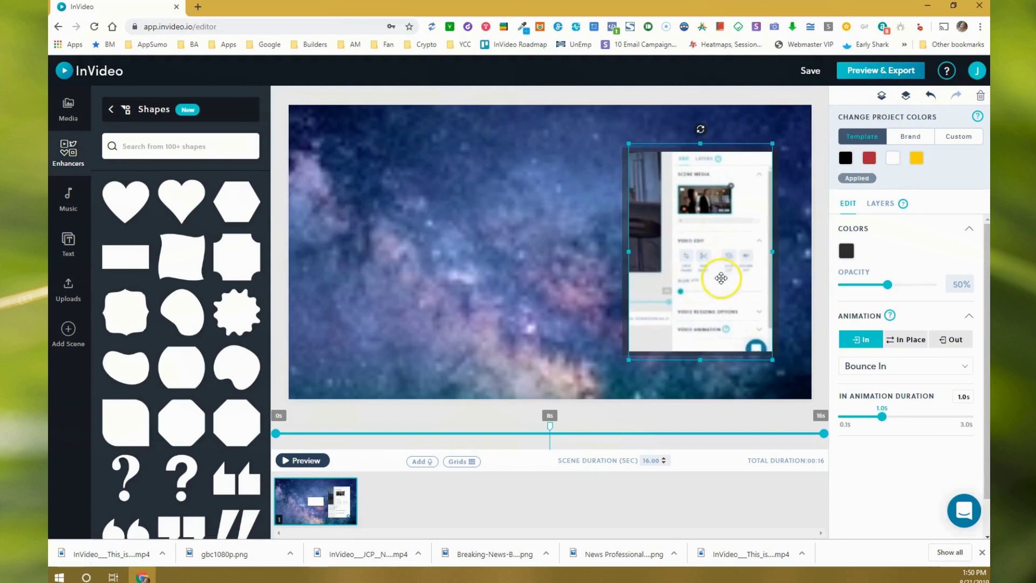
scroll(904, 462, "down", 3)
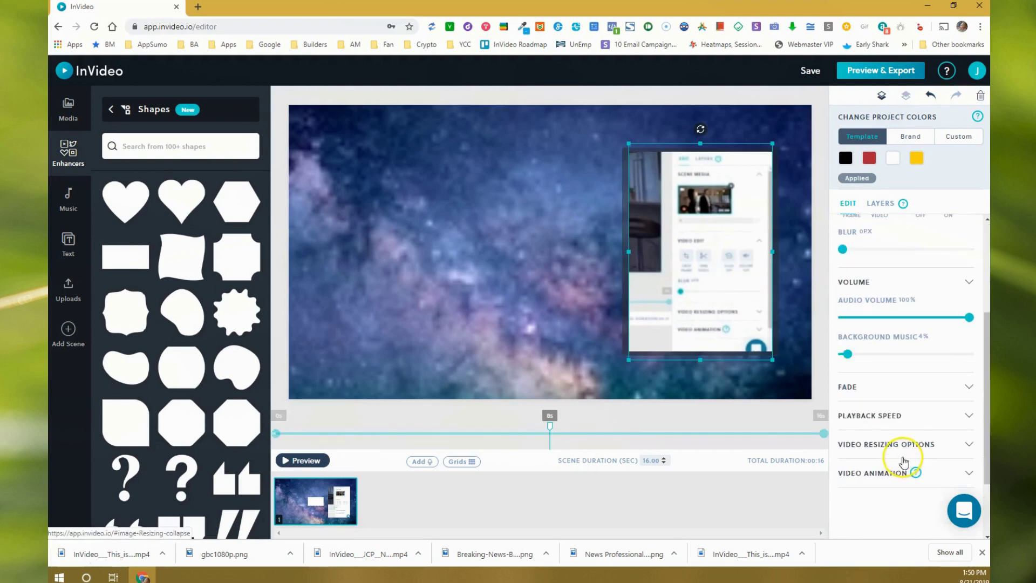
left_click(873, 473)
scroll(878, 378, "down", 3)
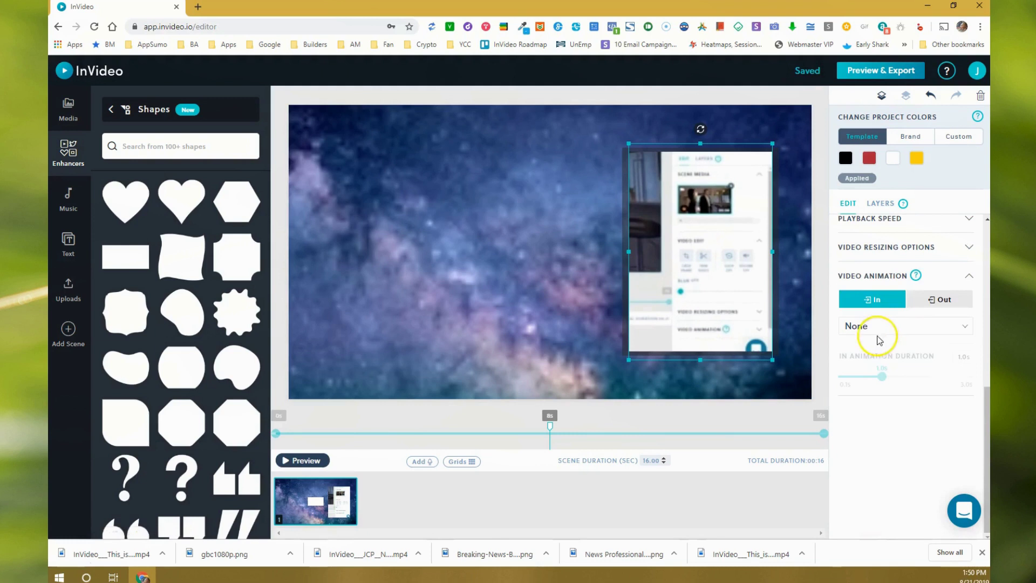
left_click(885, 329)
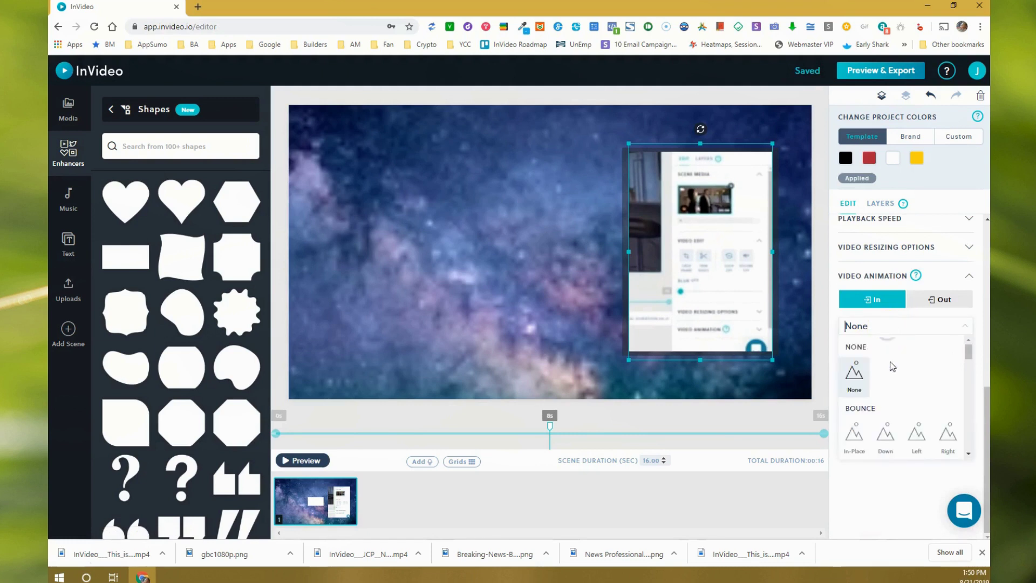
left_click(858, 441)
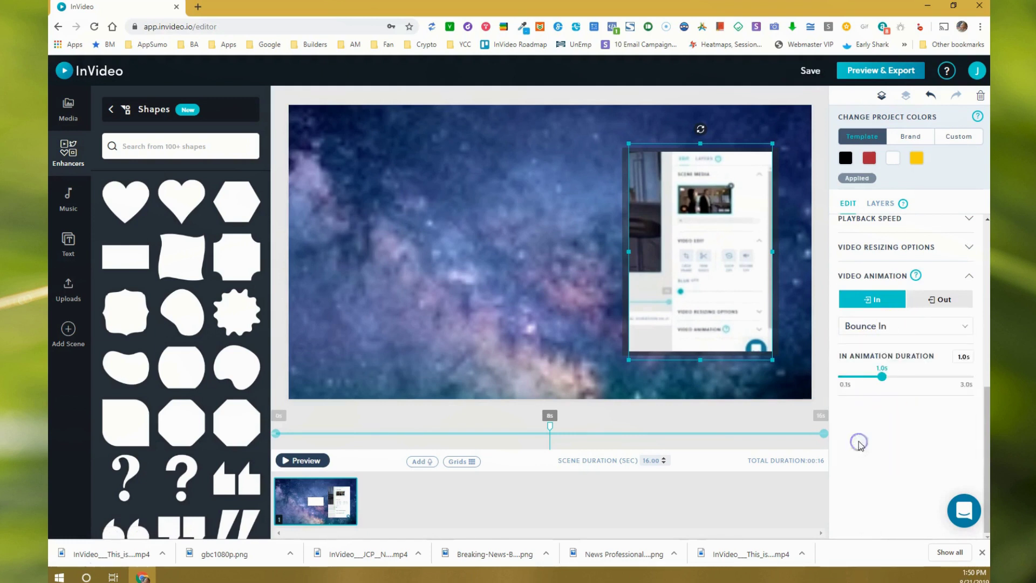
- Select the video clip and move the playhead to about 1 second
left_click(623, 160)
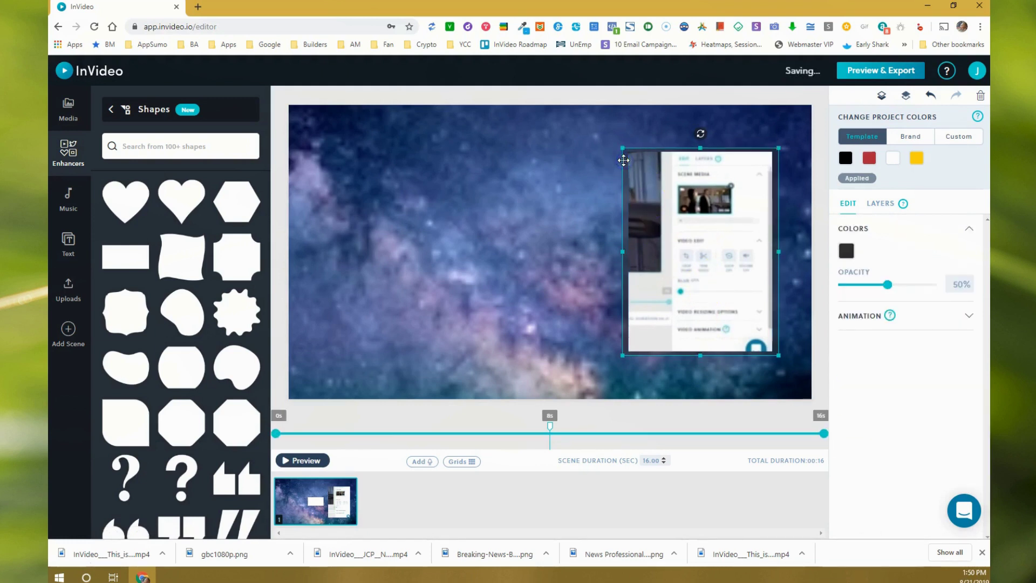
left_click(291, 438)
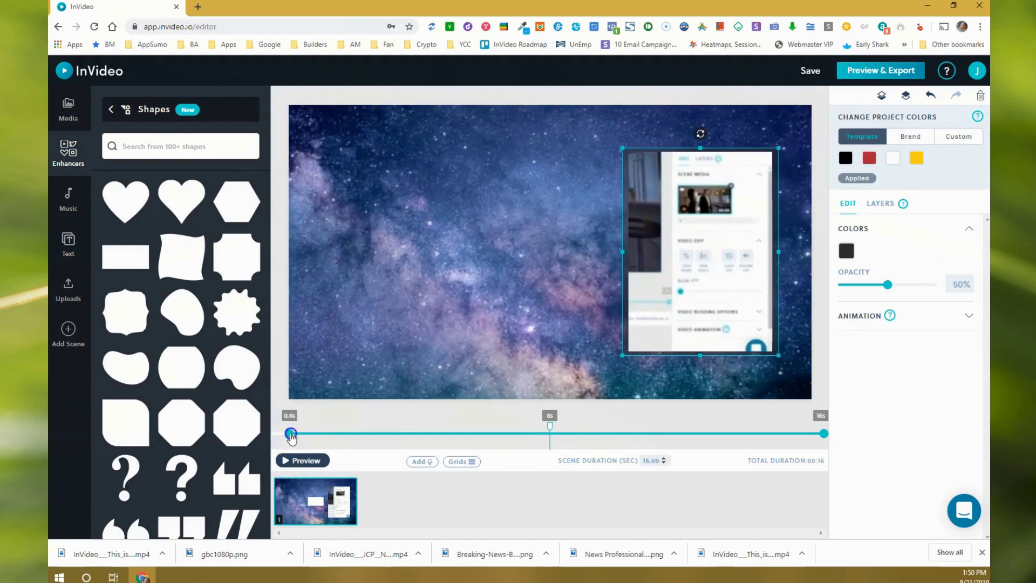
left_click(681, 264)
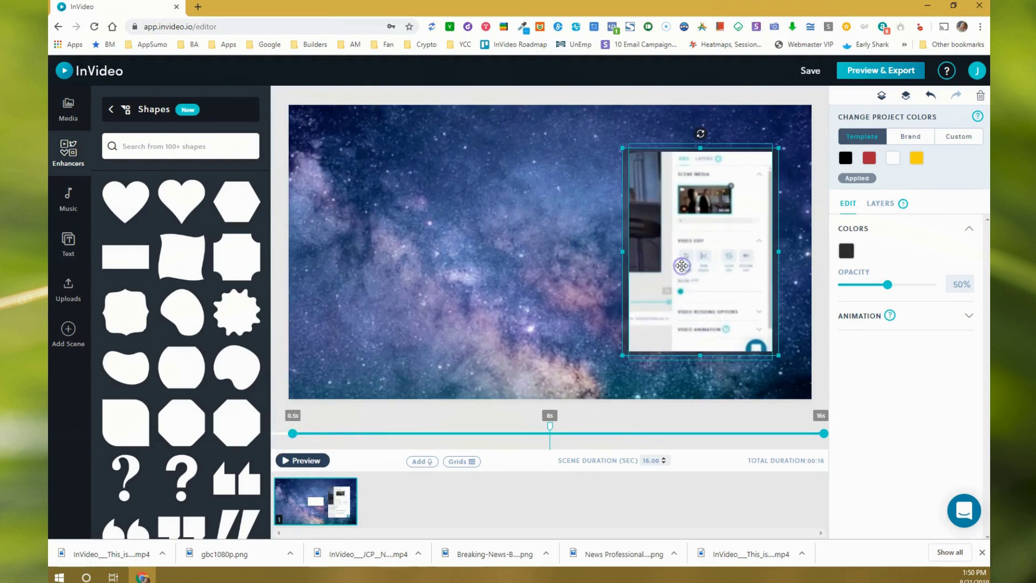
left_click(682, 265)
left_click(291, 439)
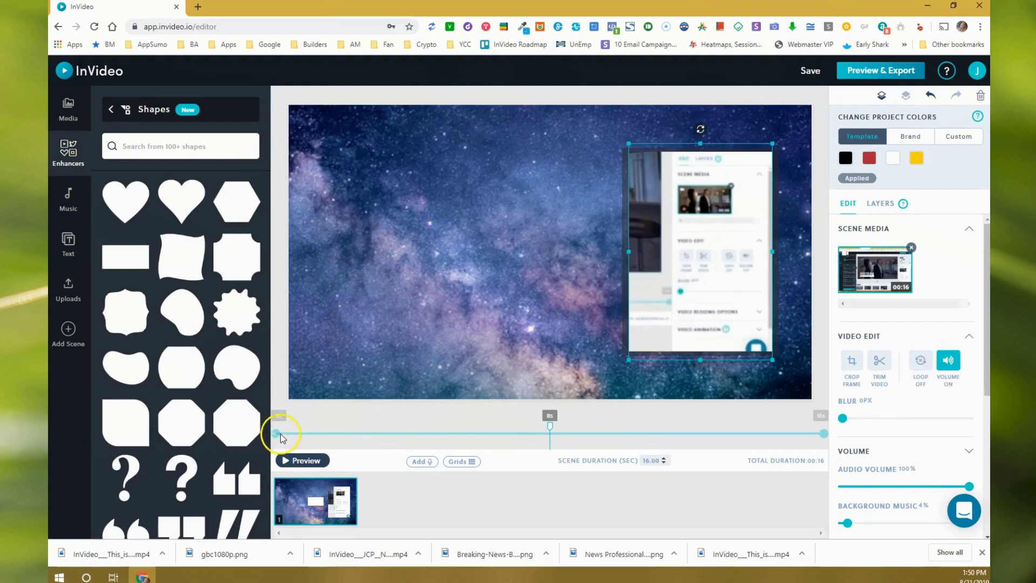
left_click_drag(281, 438, 301, 435)
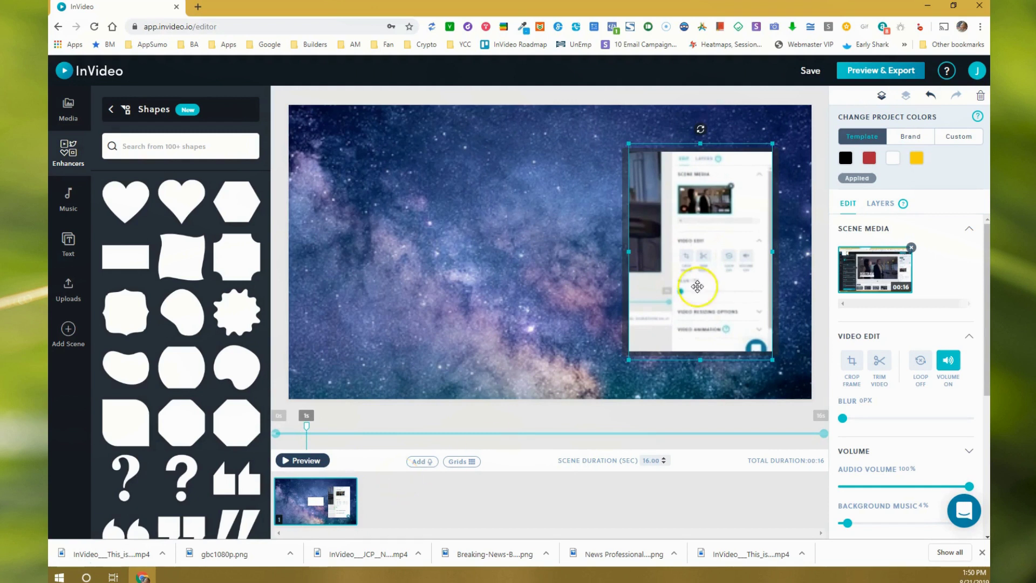
- Save the project, play the 16-second scene preview, then return to the editor
left_click(810, 72)
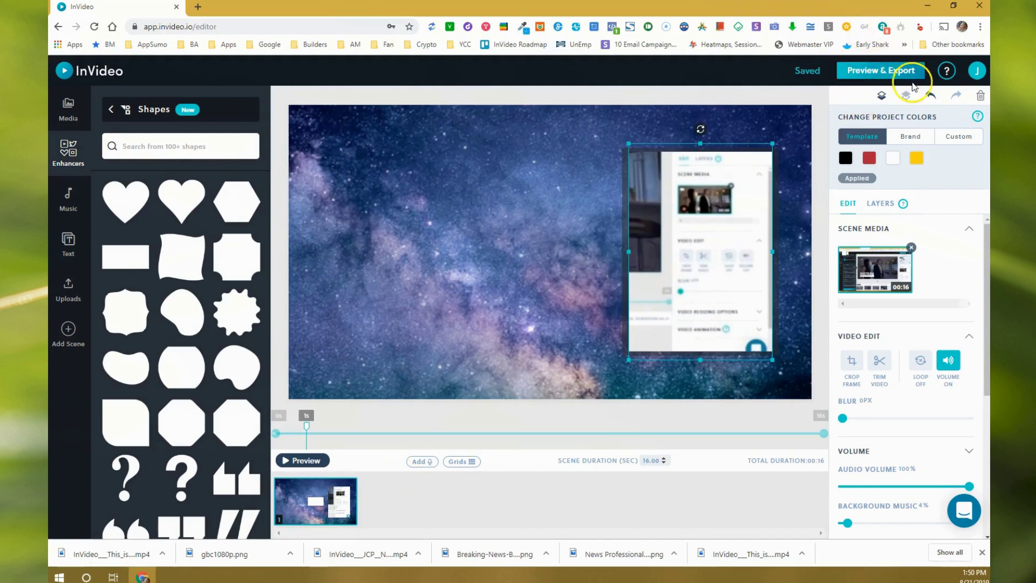
left_click(885, 70)
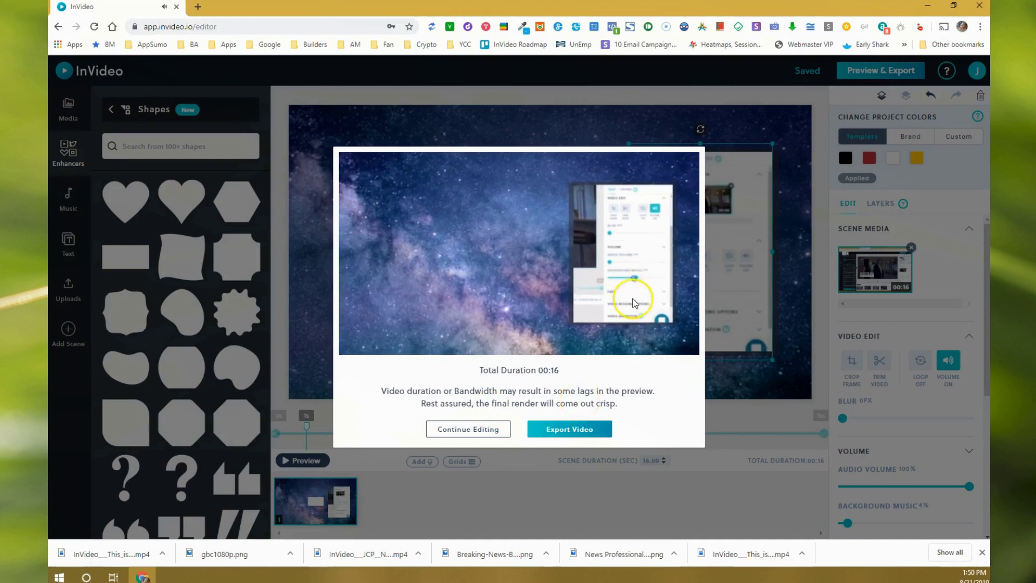
left_click(469, 429)
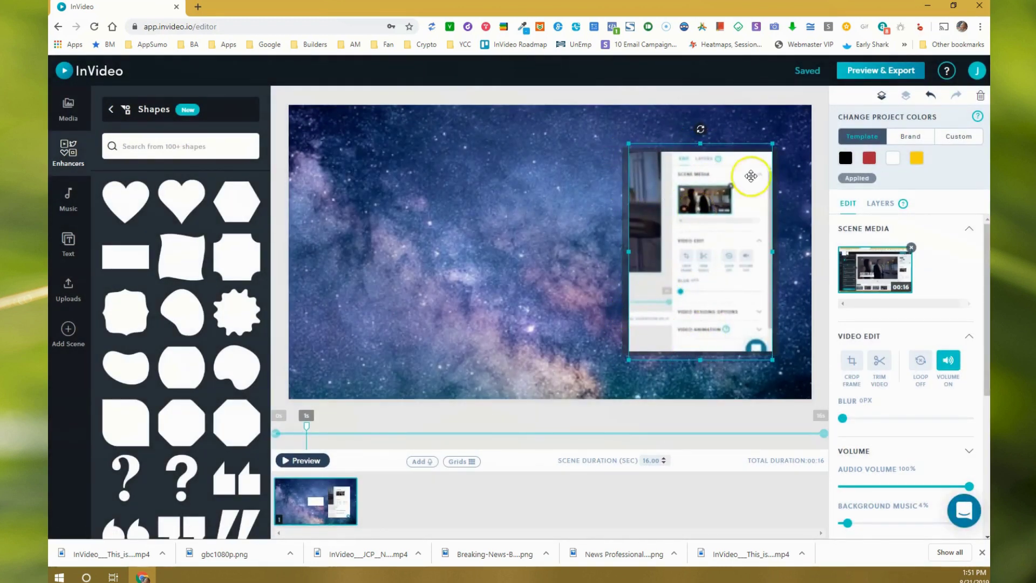
- Lock the Media 2 (Image) layer and nudge the video clip to confirm it still moves
left_click(881, 203)
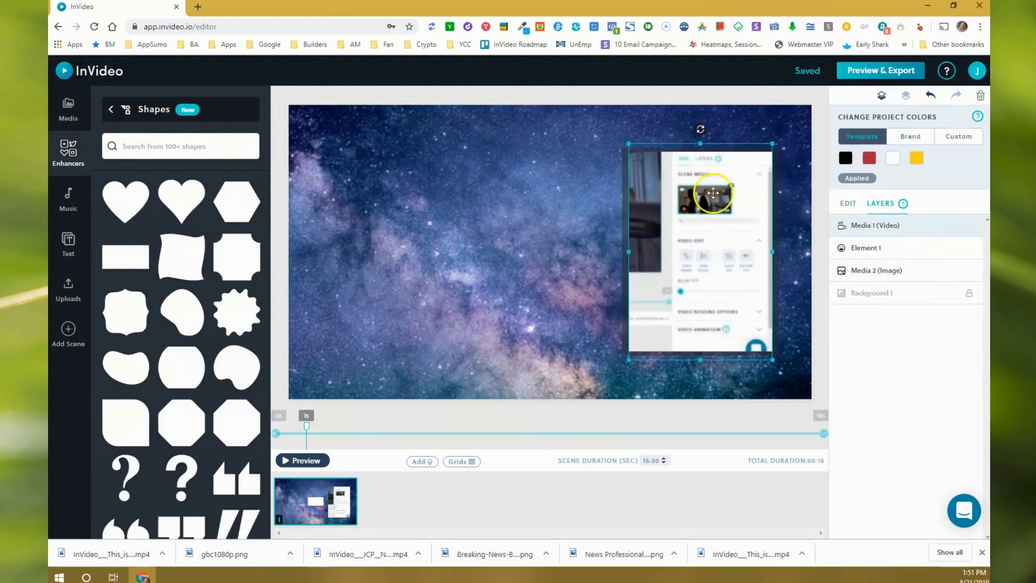
left_click(882, 273)
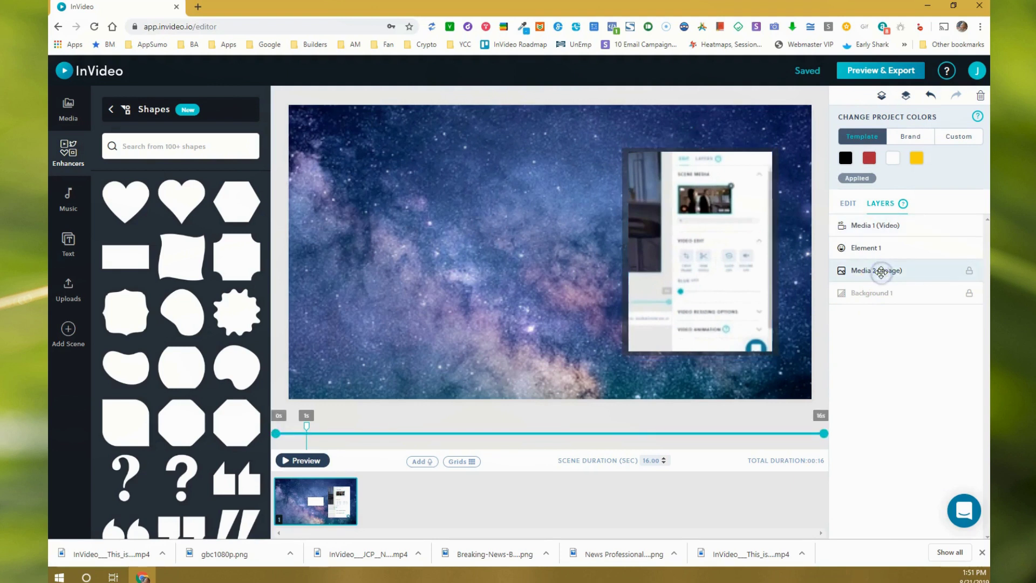
left_click(970, 272)
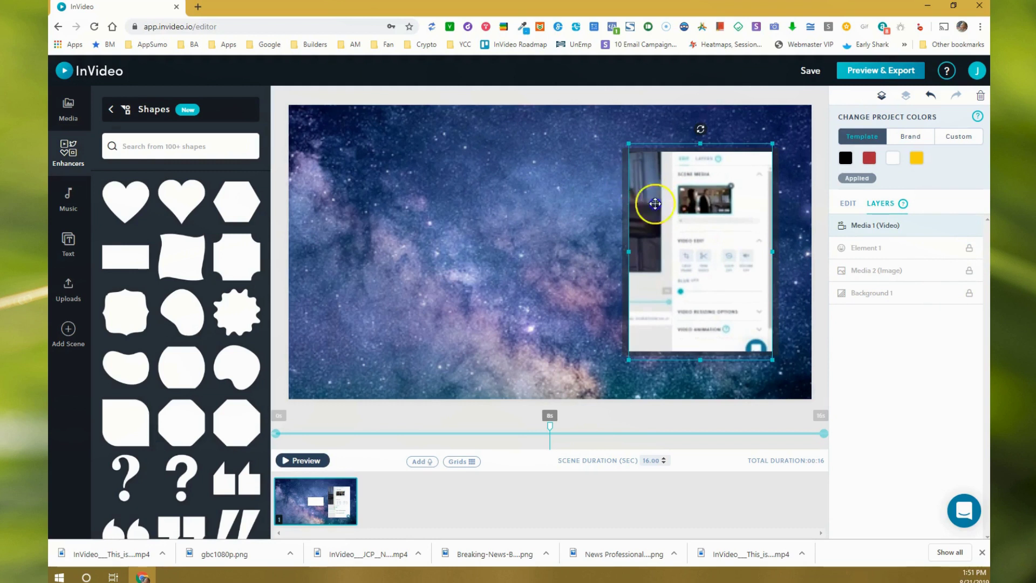
left_click_drag(648, 196, 673, 196)
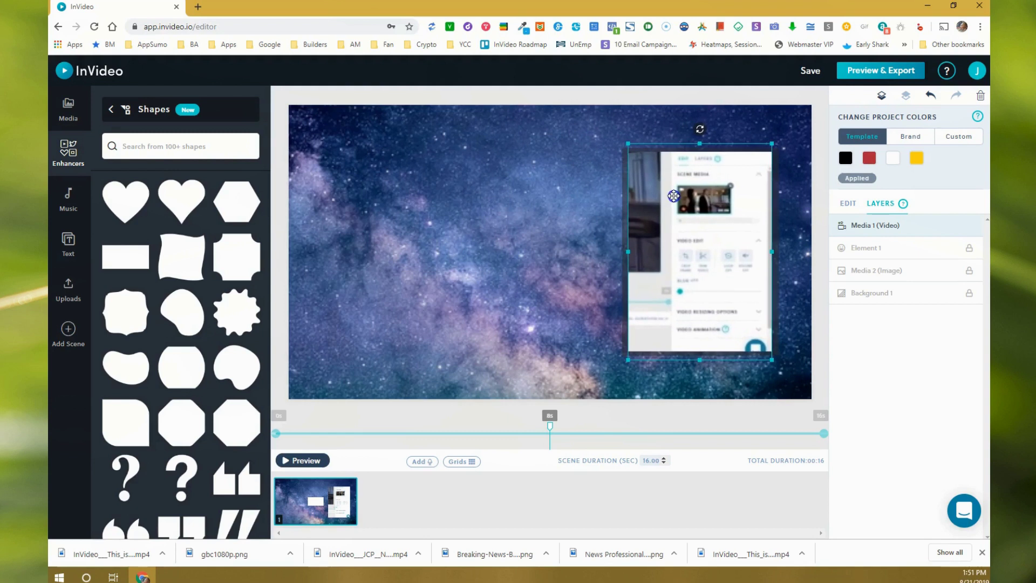